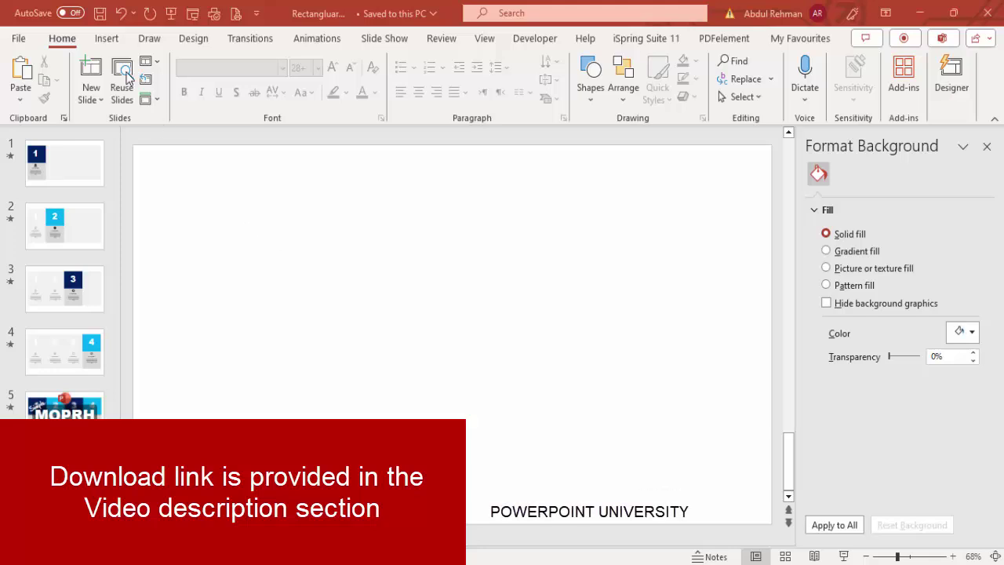
Draw a small square with no outline and a dark blue fill.
left_click(107, 39)
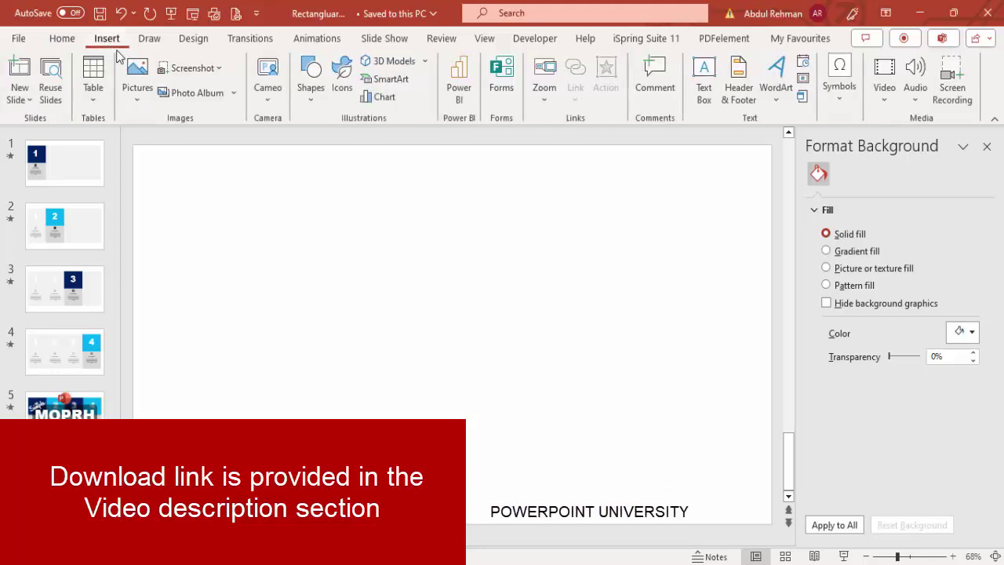
left_click(313, 102)
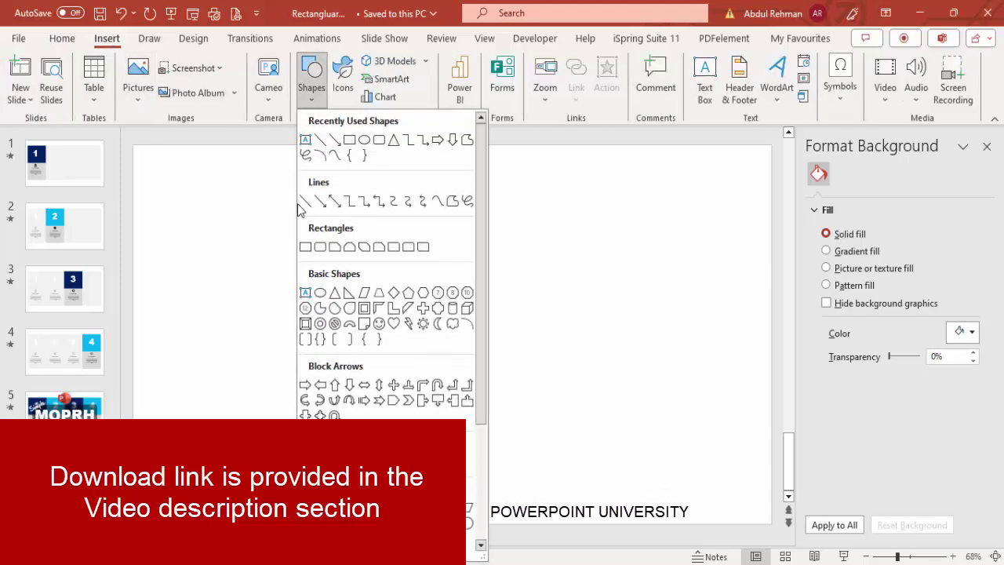
left_click(305, 247)
left_click_drag(272, 243, 321, 294)
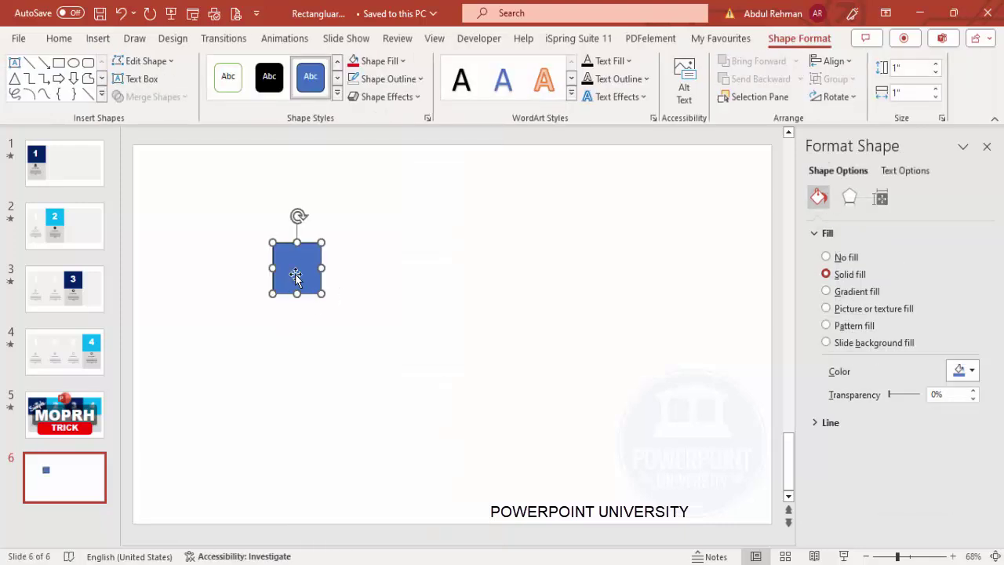
left_click(394, 78)
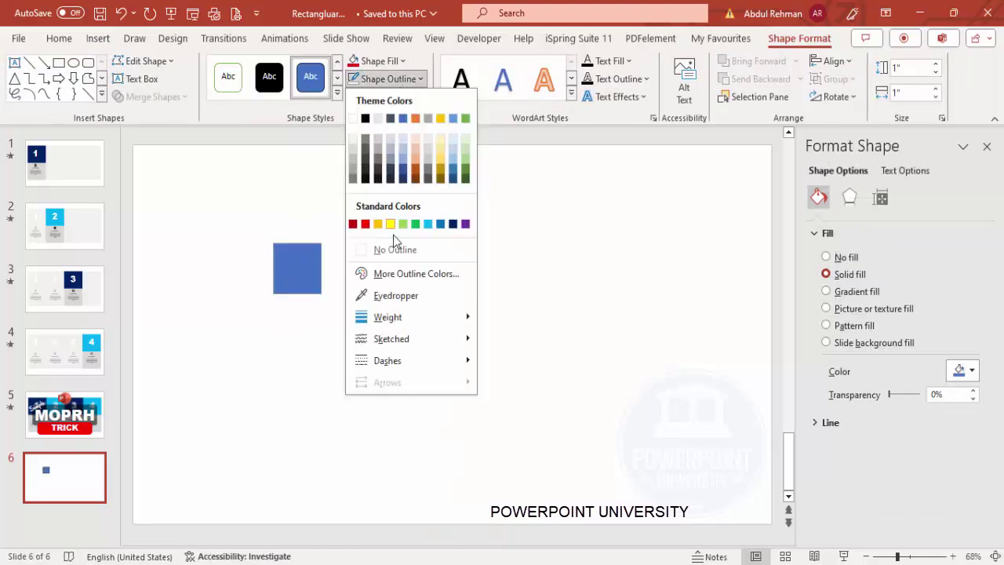
left_click(397, 251)
left_click(381, 61)
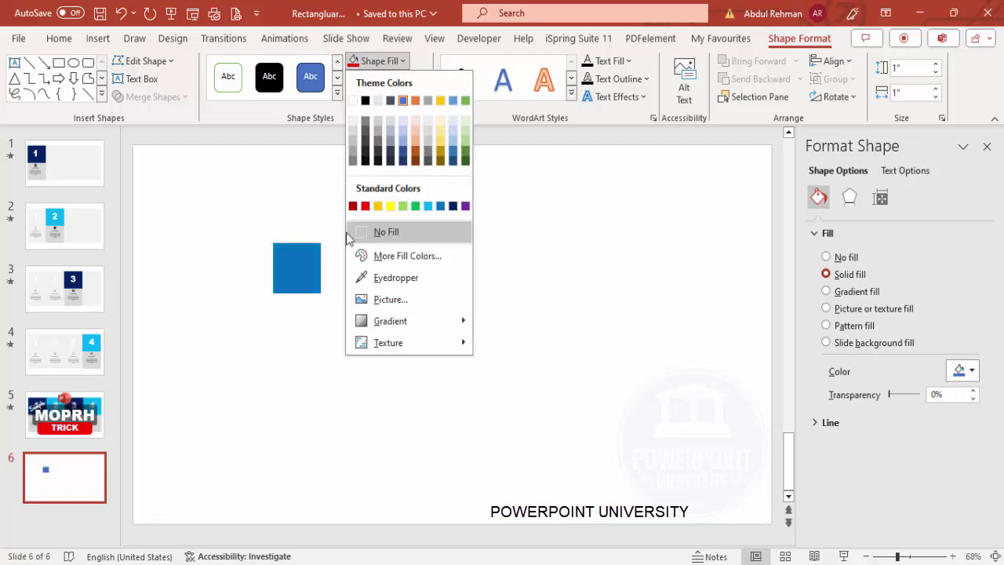
left_click(453, 205)
Duplicate the navy square beside it, fill the copy light blue, and select both squares.
left_click_drag(287, 261, 264, 255)
left_click(323, 235)
left_click(258, 239)
left_click(378, 61)
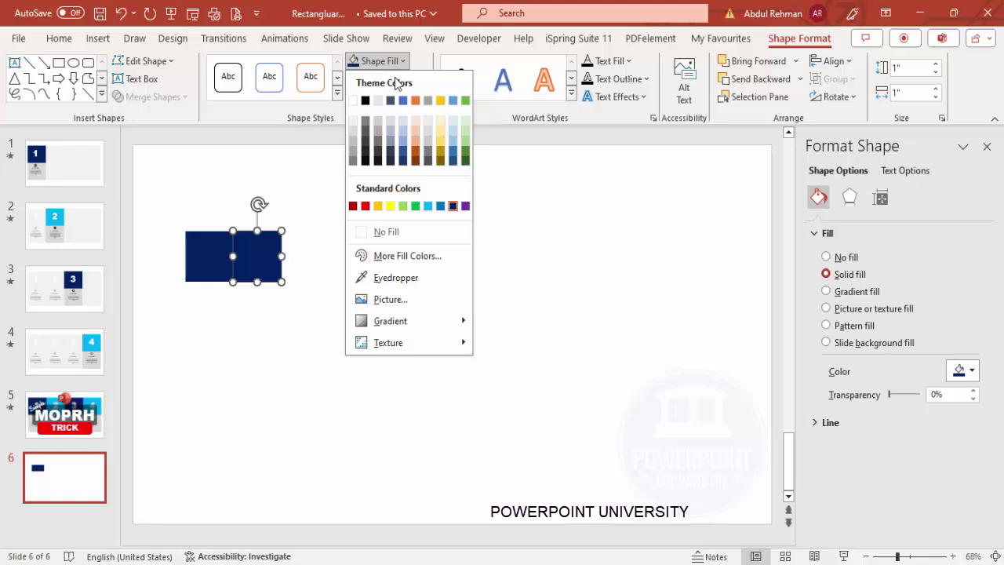
left_click(428, 206)
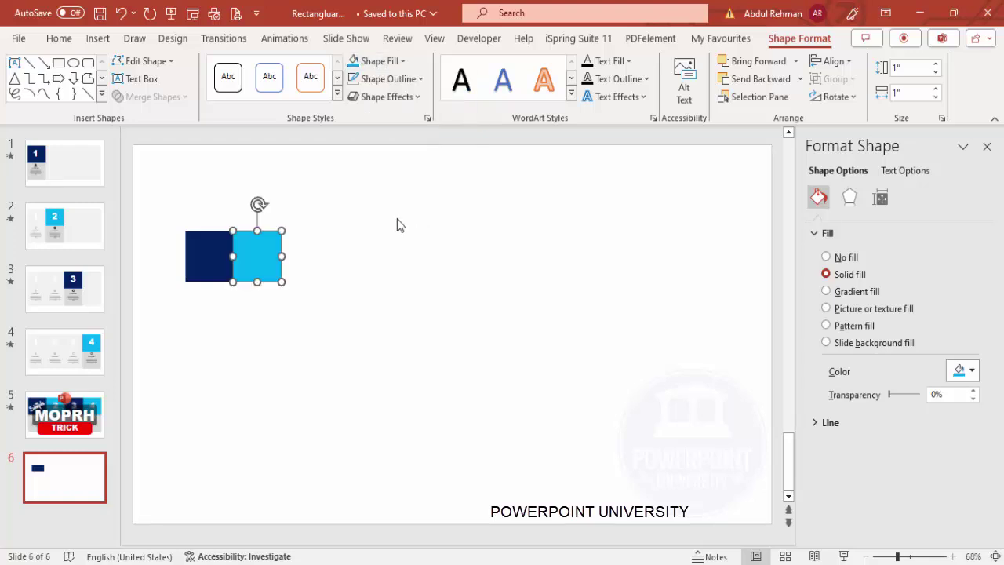
left_click(352, 308)
left_click_drag(360, 330, 158, 203)
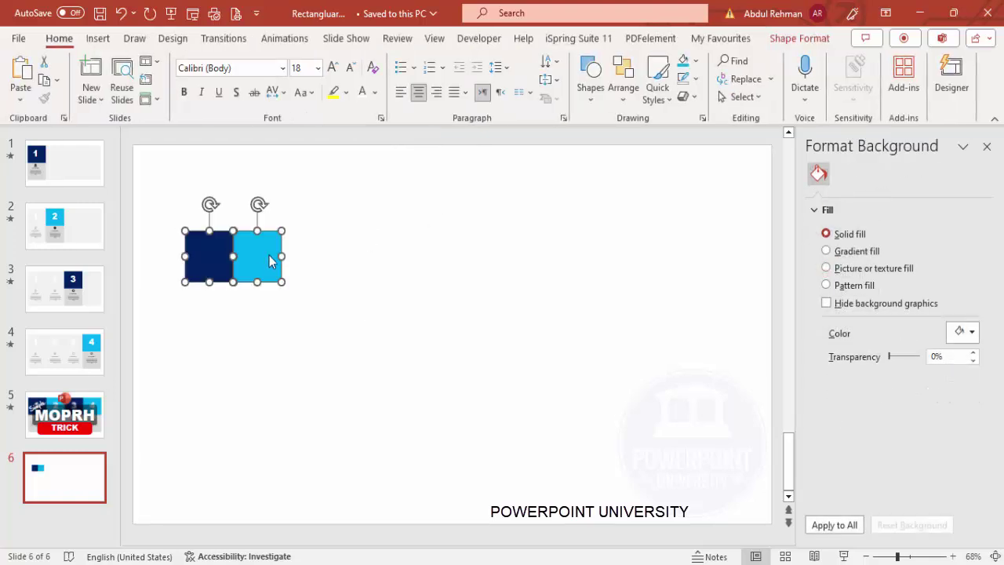
Copy both squares to the right and group all four into one object.
left_click_drag(261, 269, 357, 275)
left_click(462, 341)
left_click_drag(462, 341, 146, 193)
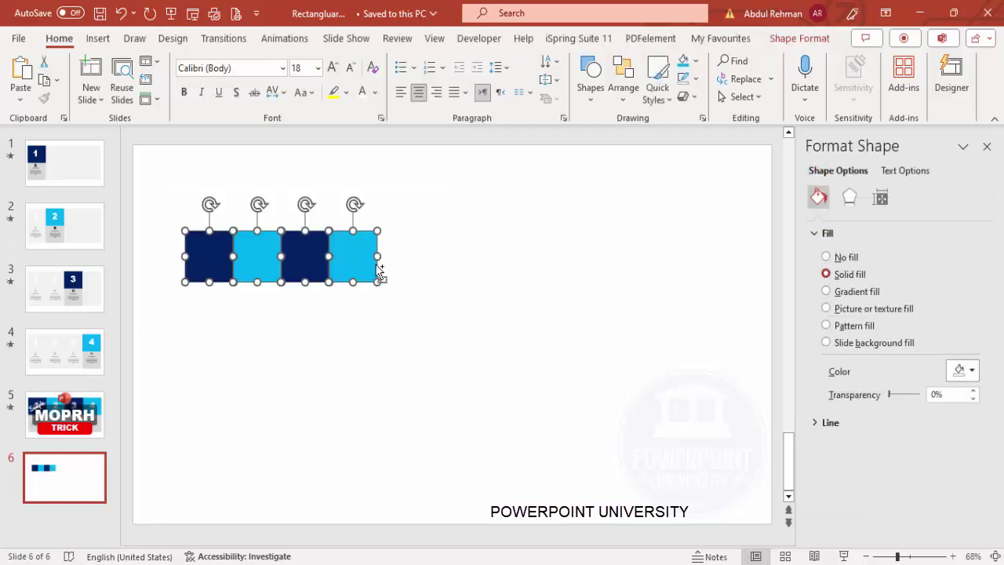
key("ctrl+g")
Stretch the grouped stripes into a tall, wide band near the top and place a copy below.
left_click_drag(329, 265, 309, 246)
left_click_drag(259, 277, 261, 370)
left_click_drag(359, 289, 730, 278)
left_click_drag(569, 269, 575, 262)
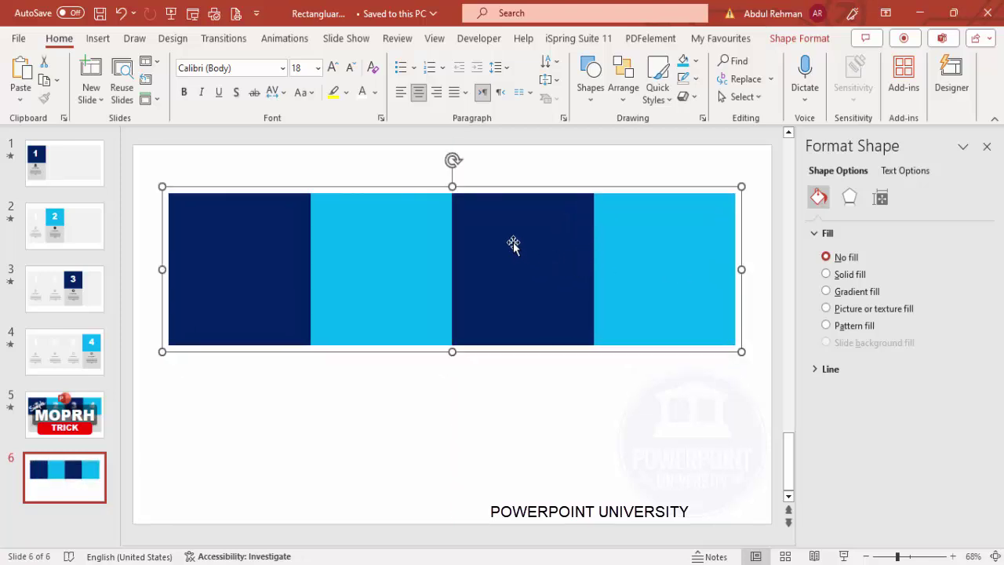
left_click_drag(498, 234, 520, 374)
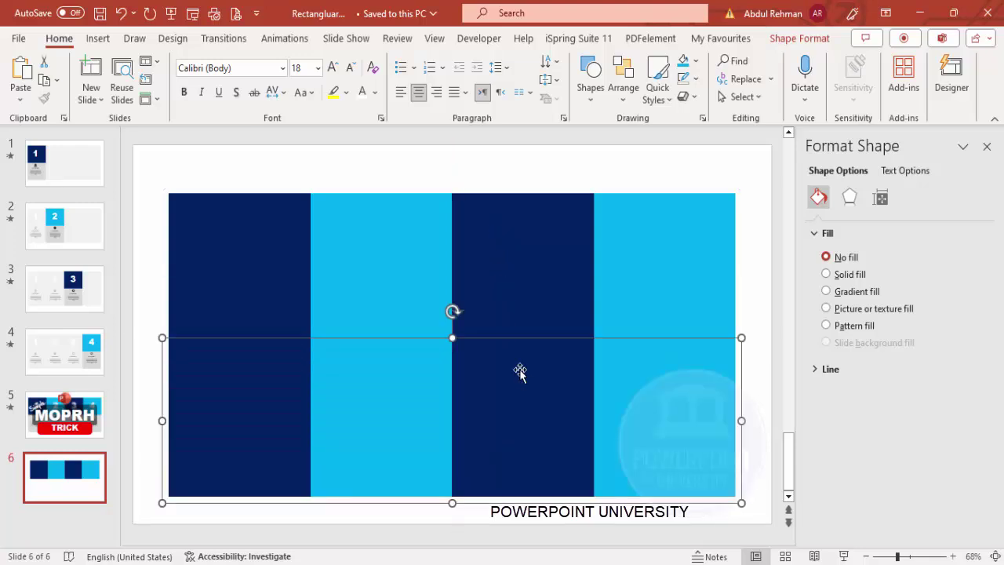
Fill the lower band light grey and ungroup both bands into separate rectangles.
left_click(695, 60)
left_click(685, 136)
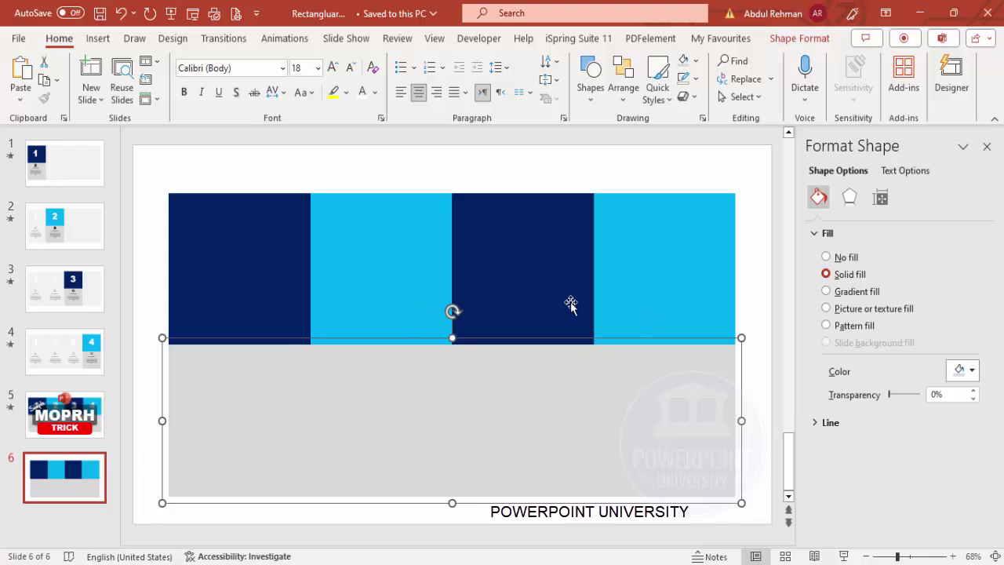
left_click(373, 266, "shift")
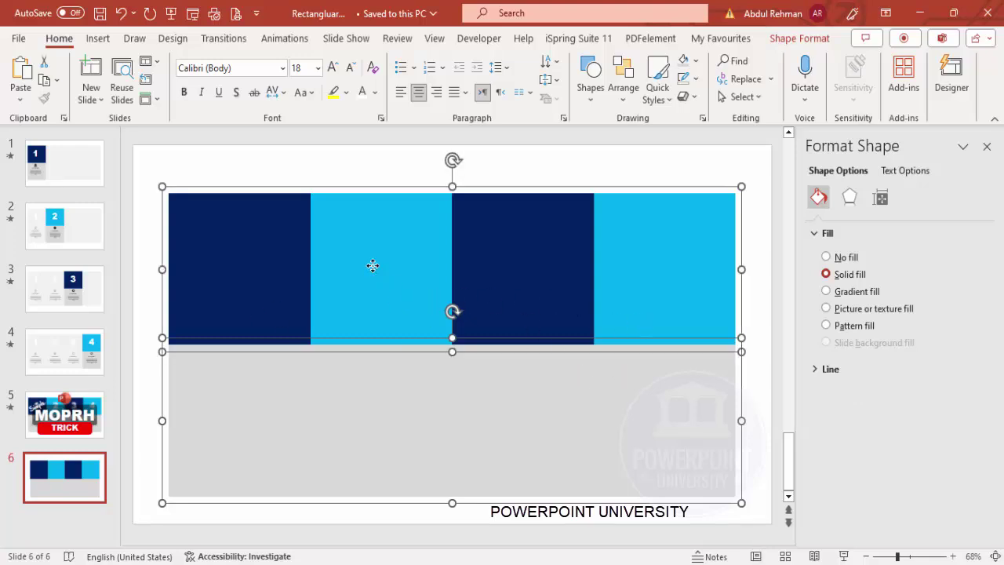
right_click(381, 279)
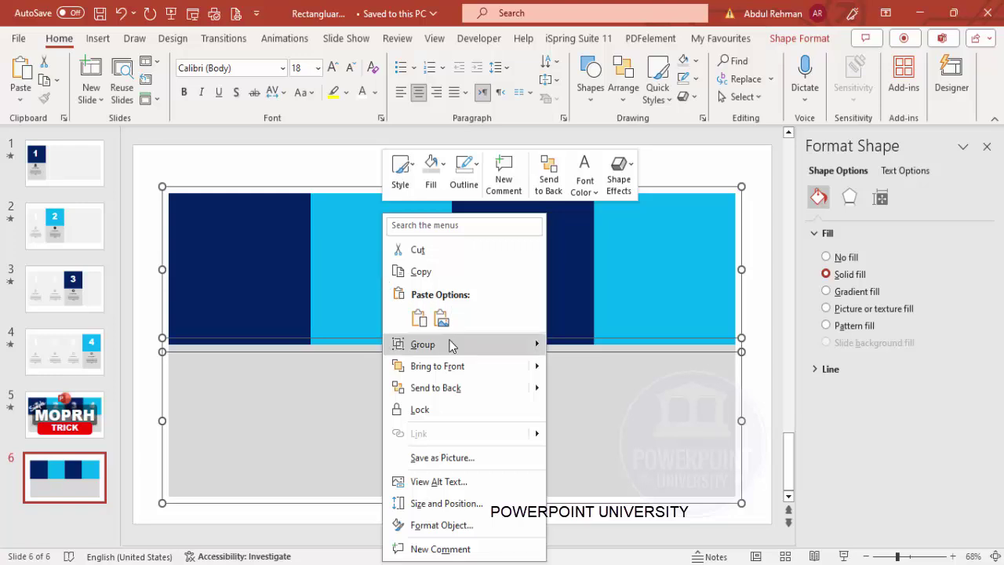
mouse_move(451, 345)
left_click(595, 392)
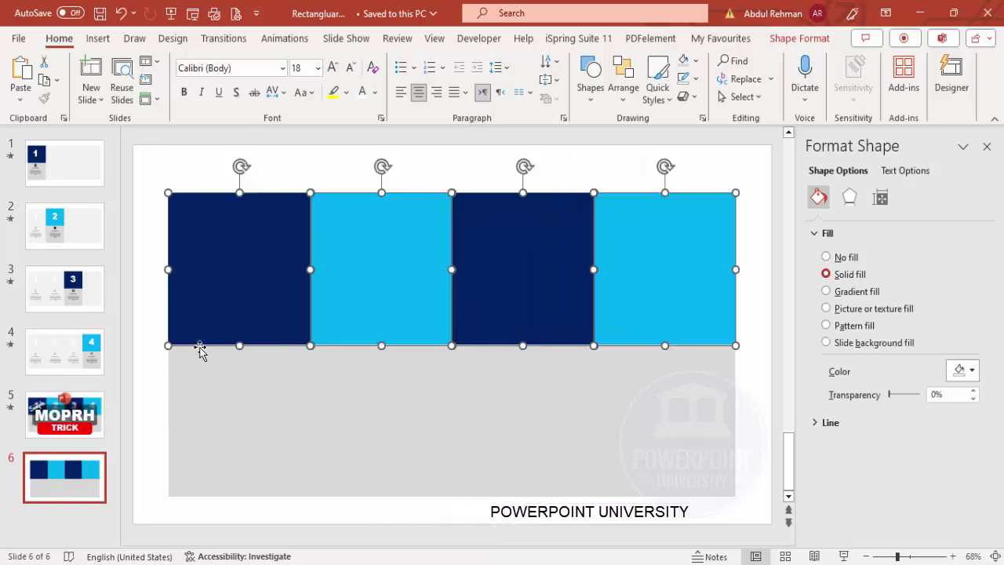
Select the four grey rectangles and nudge them down and back up.
left_click(158, 338)
left_click_drag(152, 331, 780, 526)
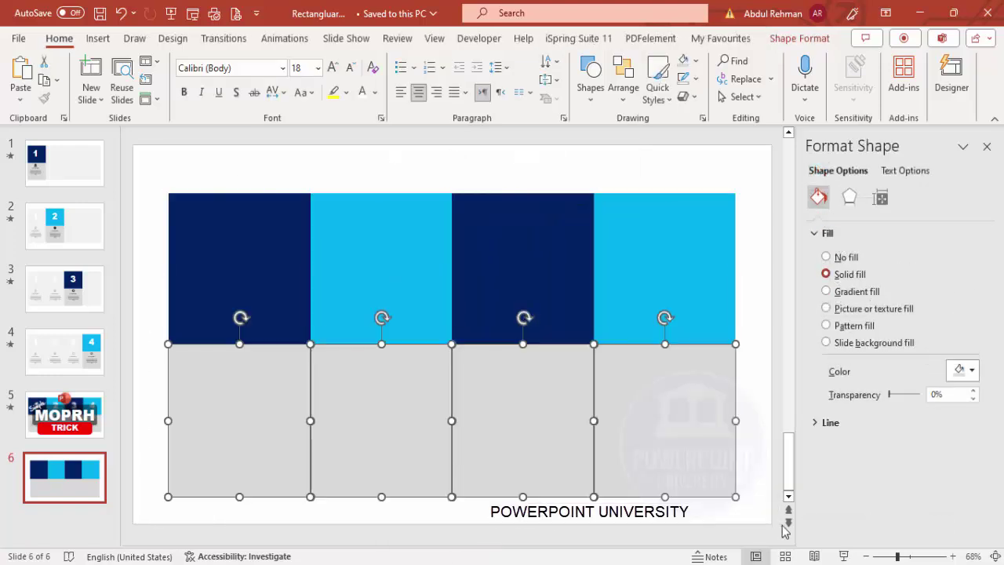
key("Down")
key("Down")
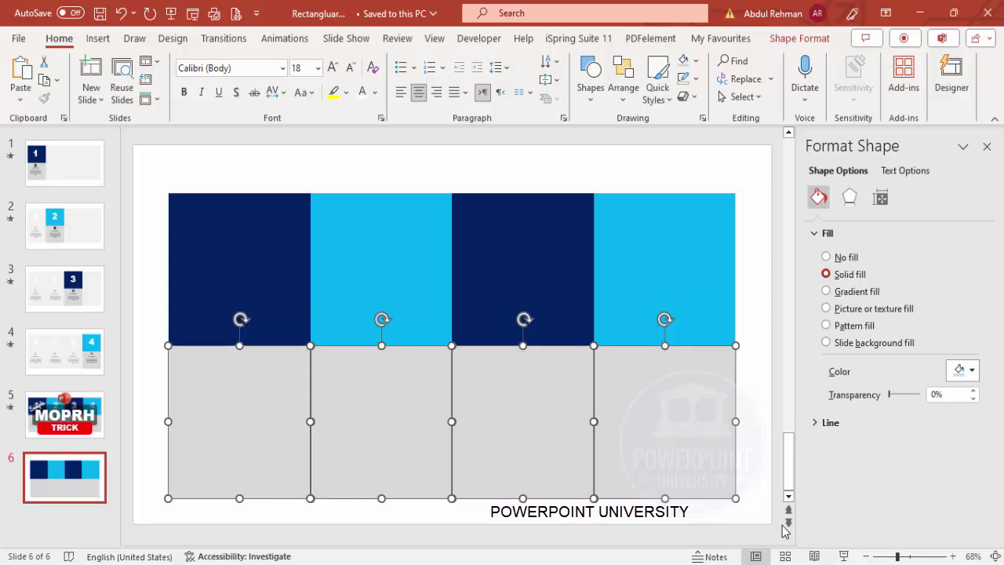
key("Up")
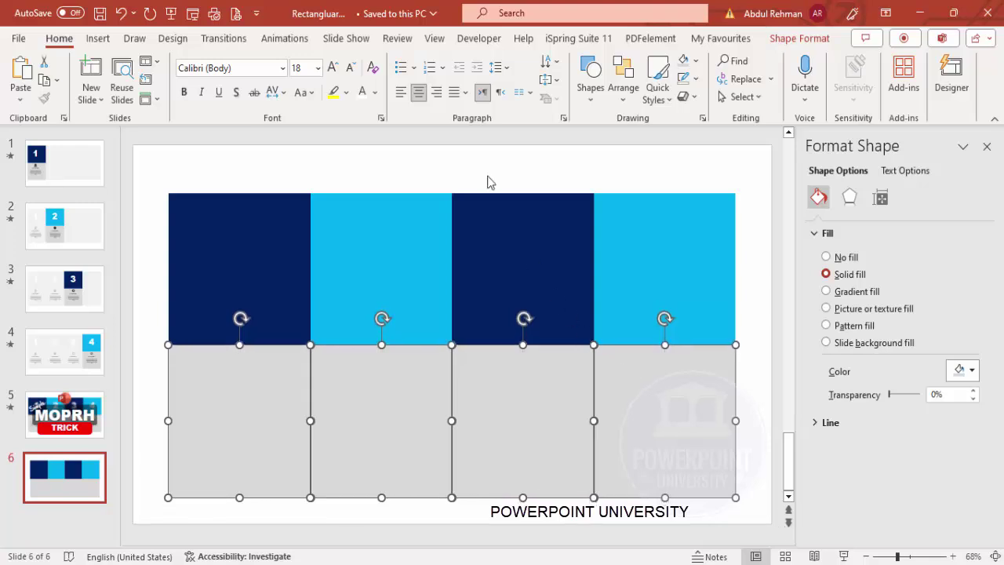
Draw a large outline-free rectangle covering both rows of rectangles.
left_click(441, 154)
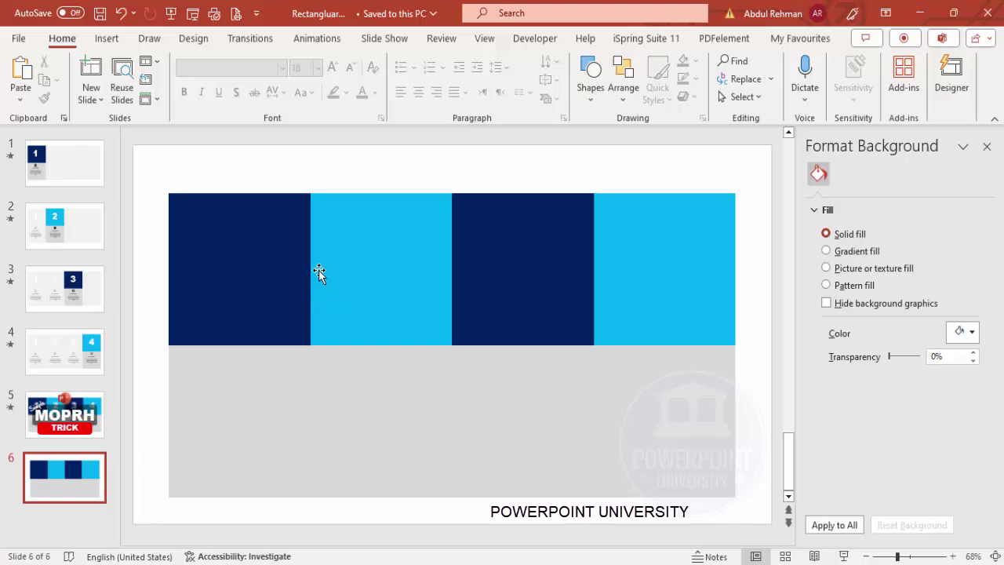
left_click(107, 37)
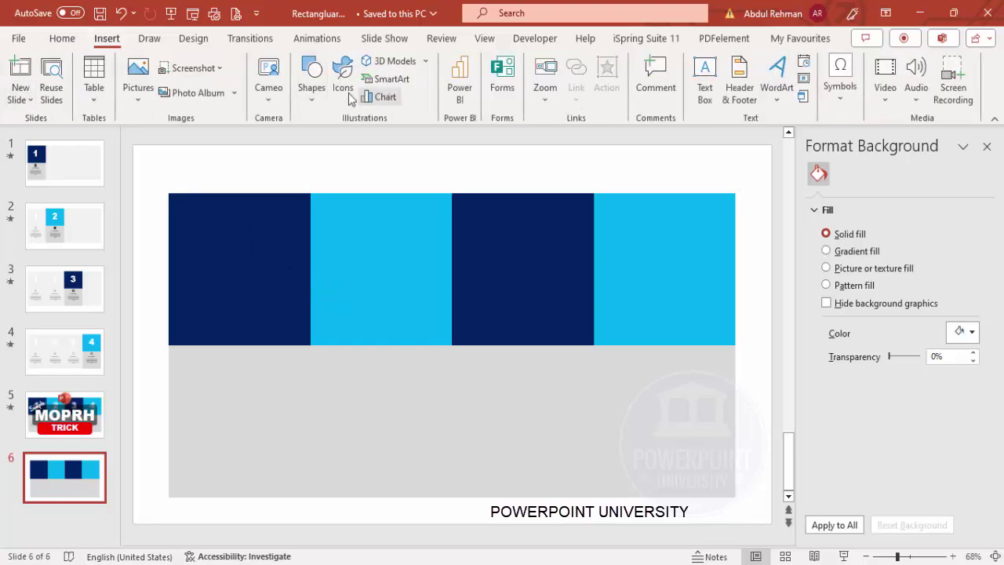
left_click(312, 90)
left_click(305, 247)
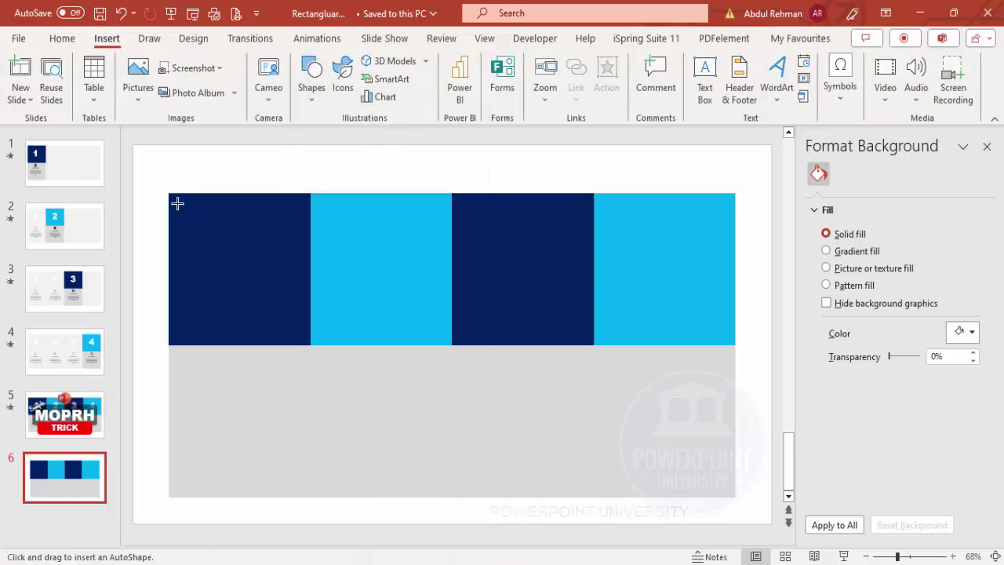
left_click_drag(168, 193, 734, 498)
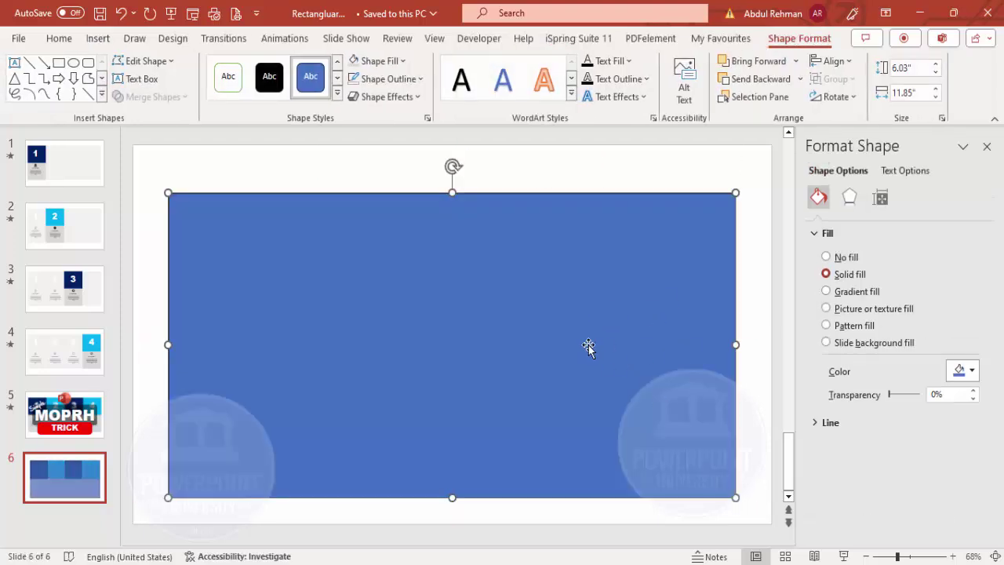
left_click(409, 80)
left_click(394, 249)
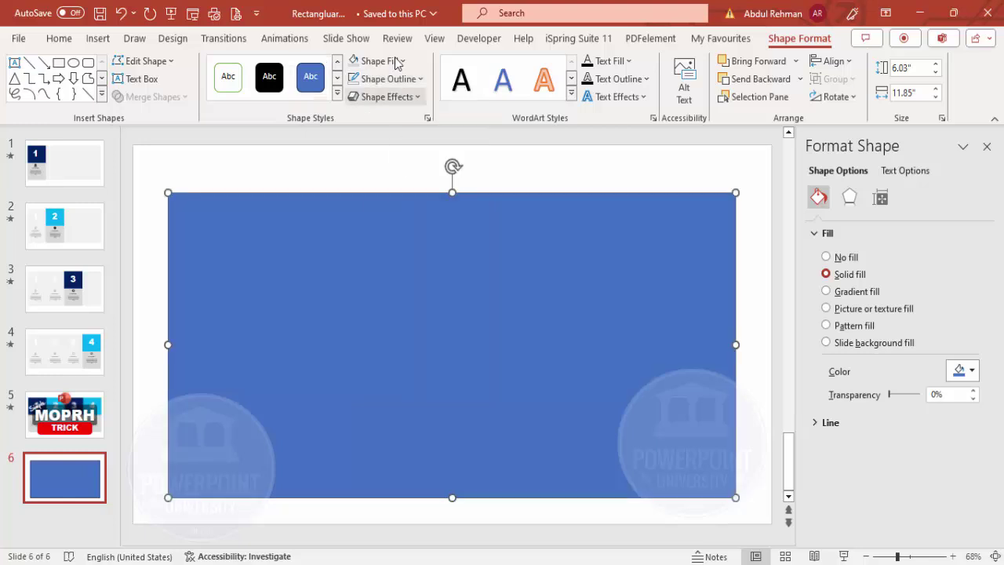
Fill the large rectangle light grey and send it to the back.
left_click(375, 61)
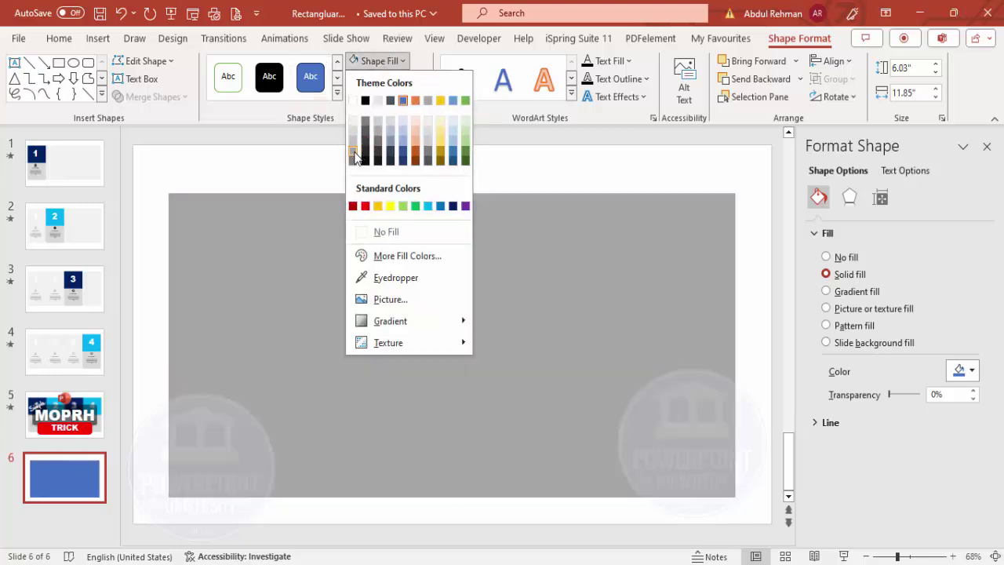
left_click(353, 154)
left_click(800, 78)
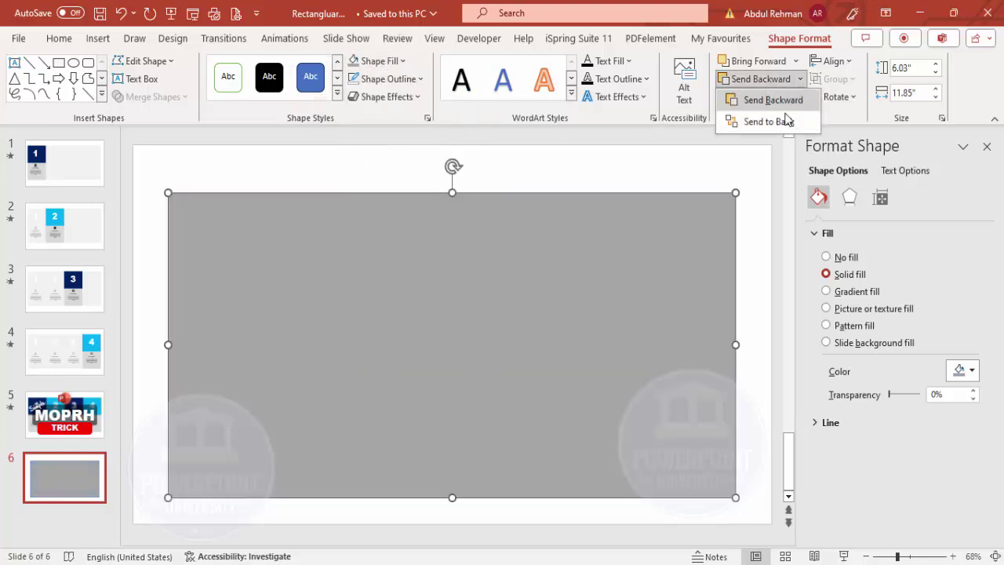
left_click(772, 120)
left_click(714, 167)
left_click(107, 37)
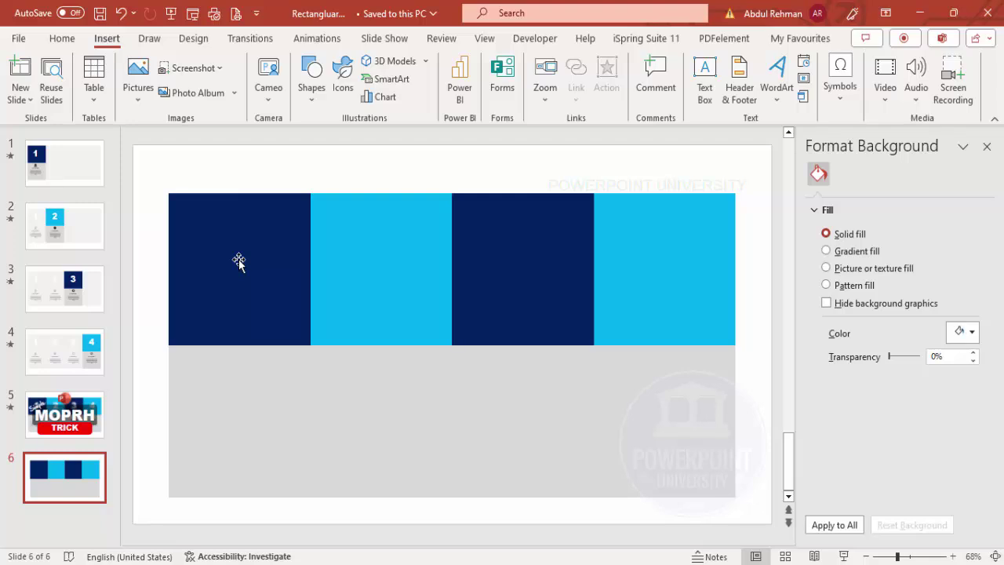
Add a centred white Arial Black 100 pt number 1 in the first column.
left_click(704, 78)
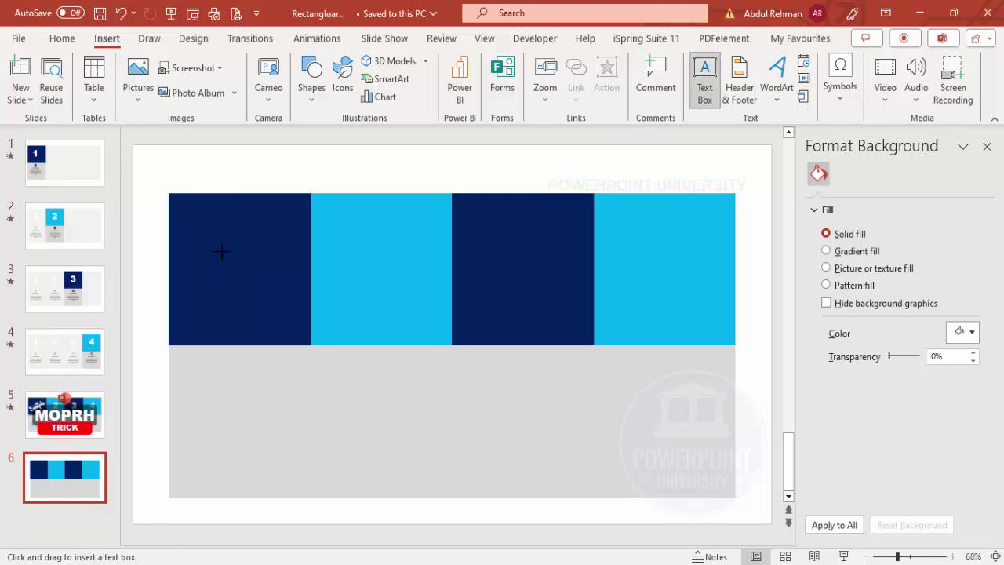
left_click_drag(282, 282, 284, 284)
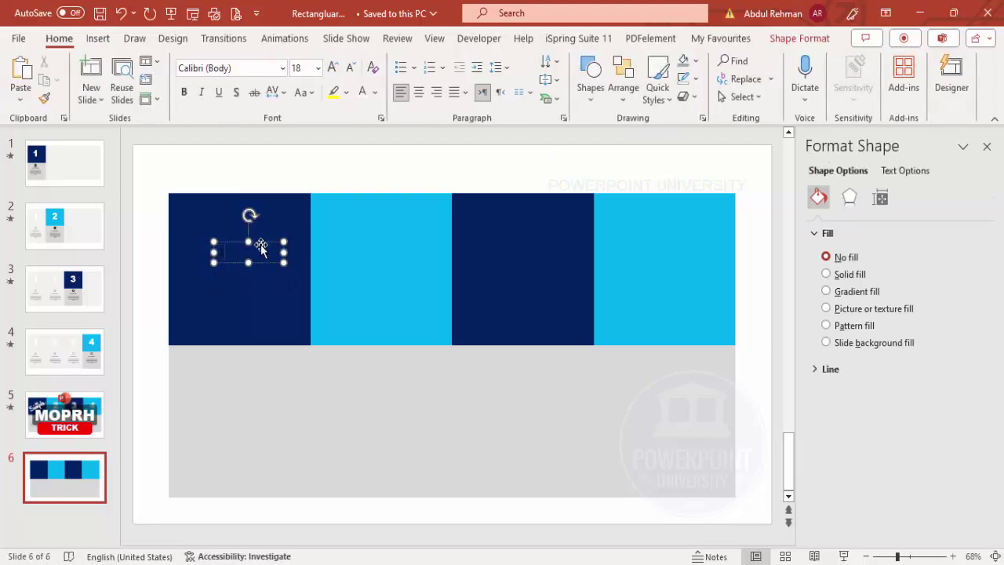
left_click(363, 96)
left_click(259, 71)
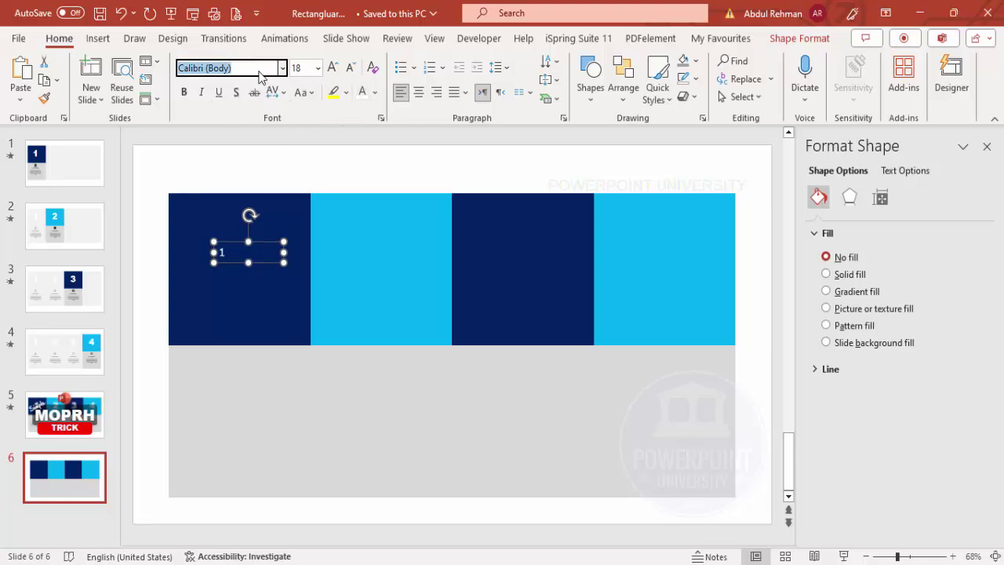
type("Arial Black")
key("Return")
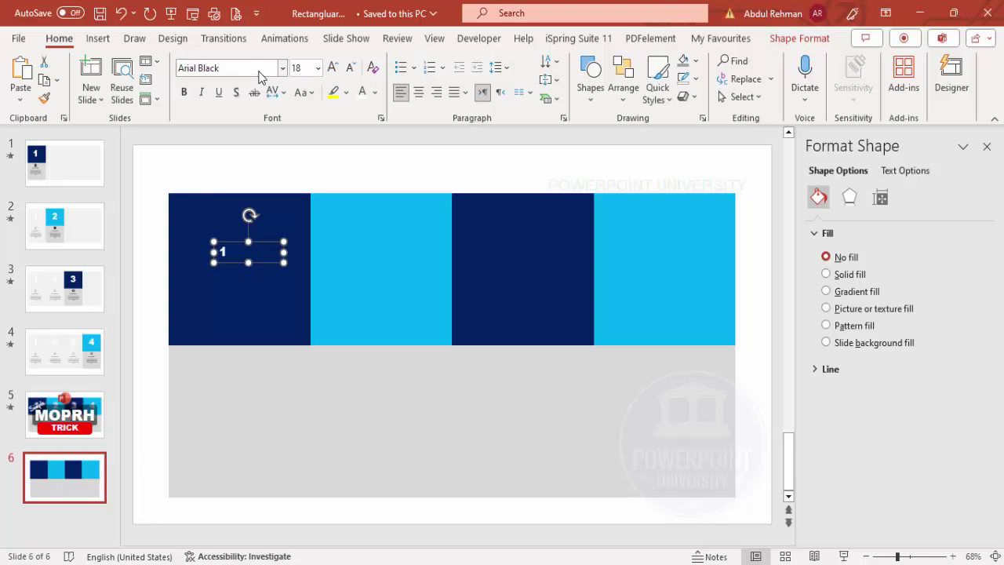
left_click(420, 93)
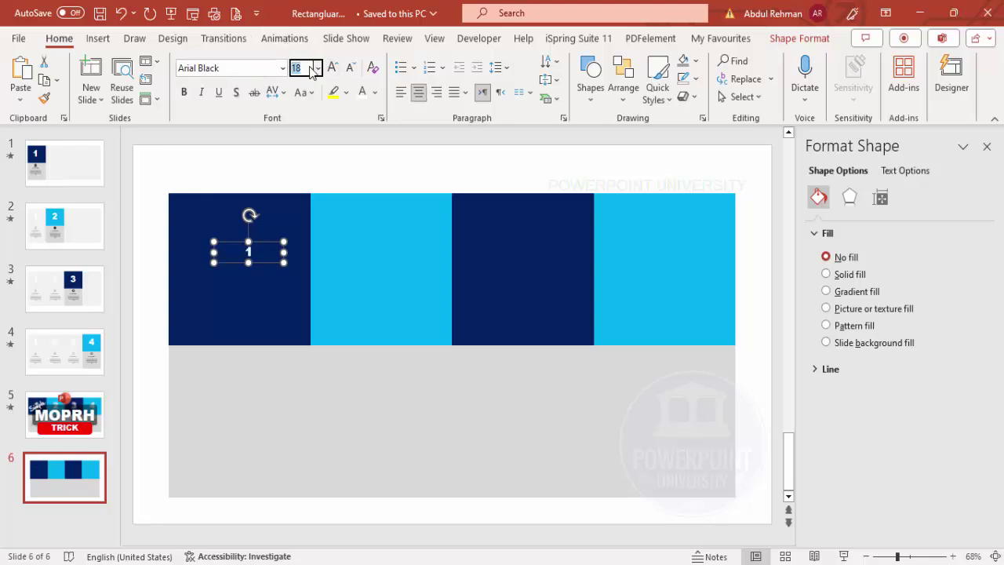
left_click(311, 71)
type("100")
key("Return")
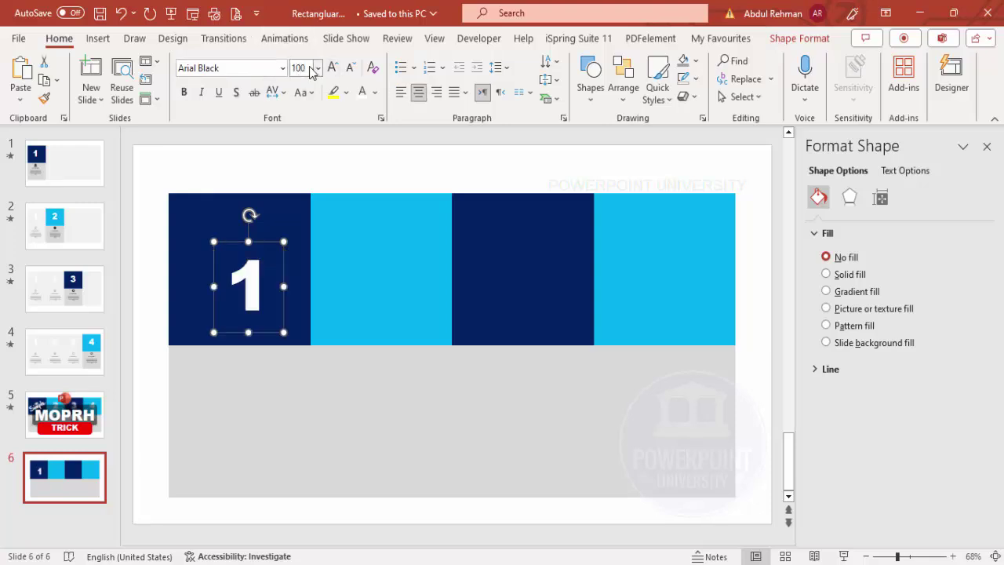
left_click_drag(263, 238, 678, 222)
Change the copied numbers in columns two, three and four to 2, 3 and 4.
left_click(377, 267)
key("BackSpace")
type("2")
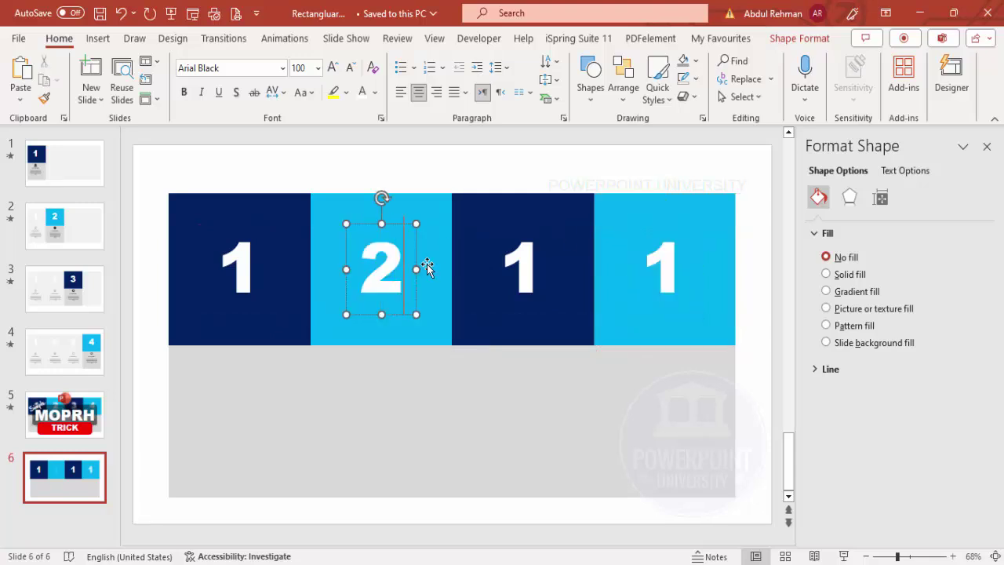
left_click(497, 265)
key("Delete")
type("3")
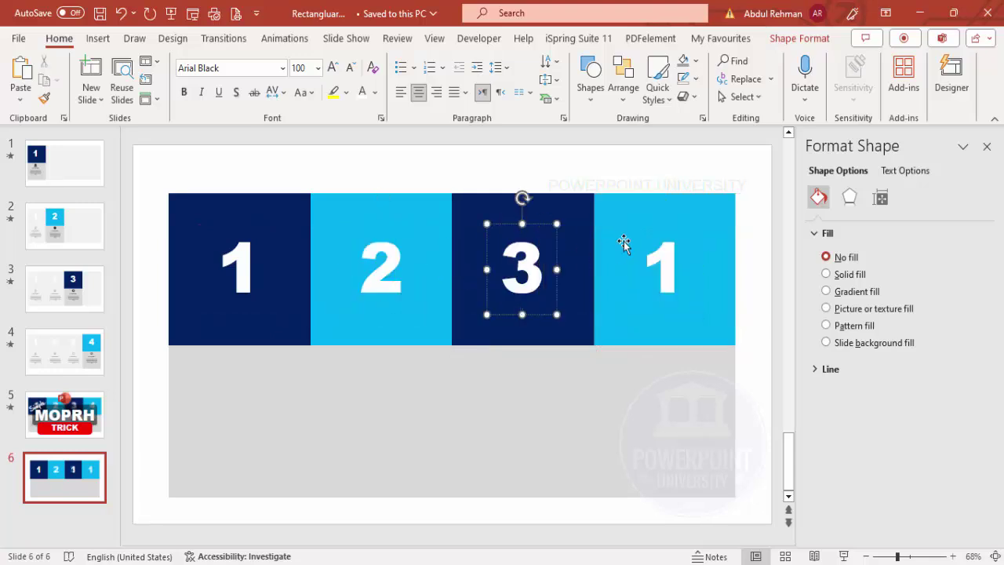
left_click(639, 262)
key("Delete")
type("4")
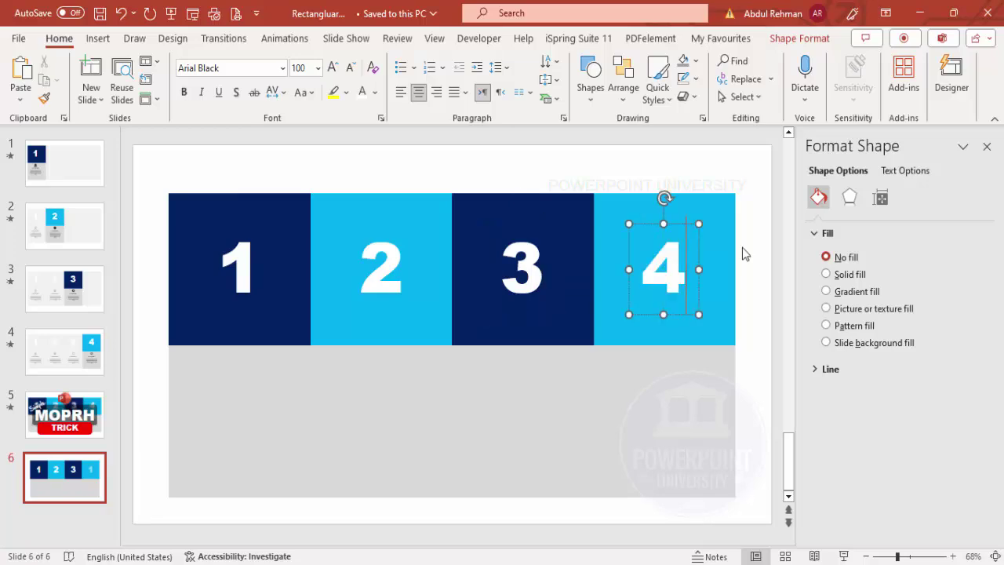
left_click(281, 182)
Pick the coral hand, X face and aperture stock icons and insert them onto the slide.
left_click(107, 37)
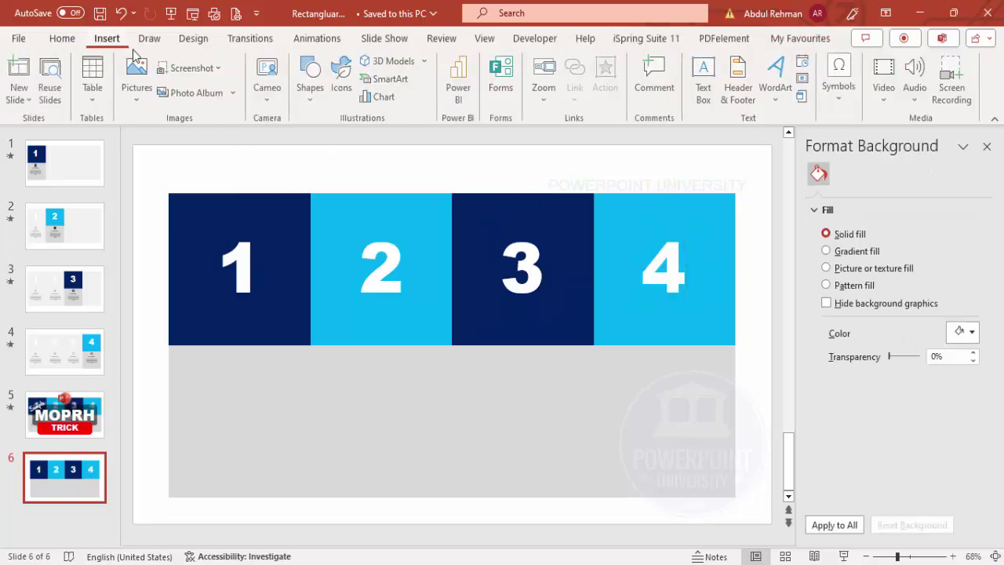
left_click(341, 74)
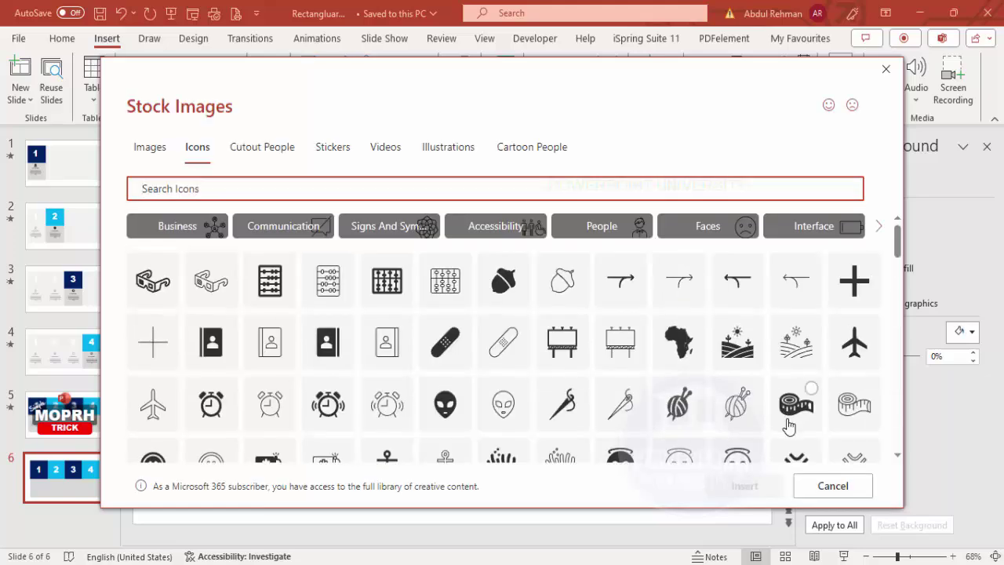
scroll(678, 379, "down", 1)
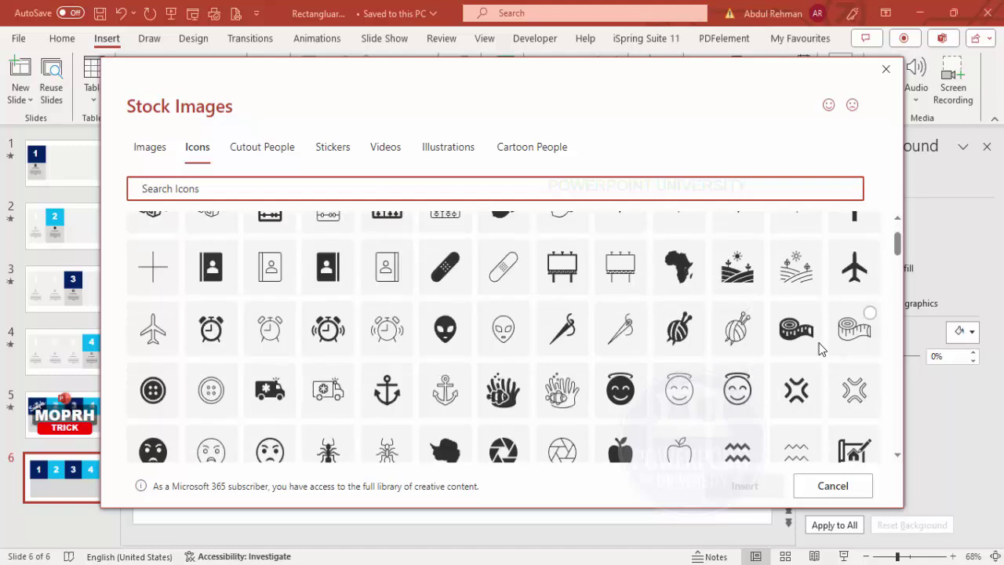
left_click(504, 392)
left_click(791, 396)
left_click(506, 448)
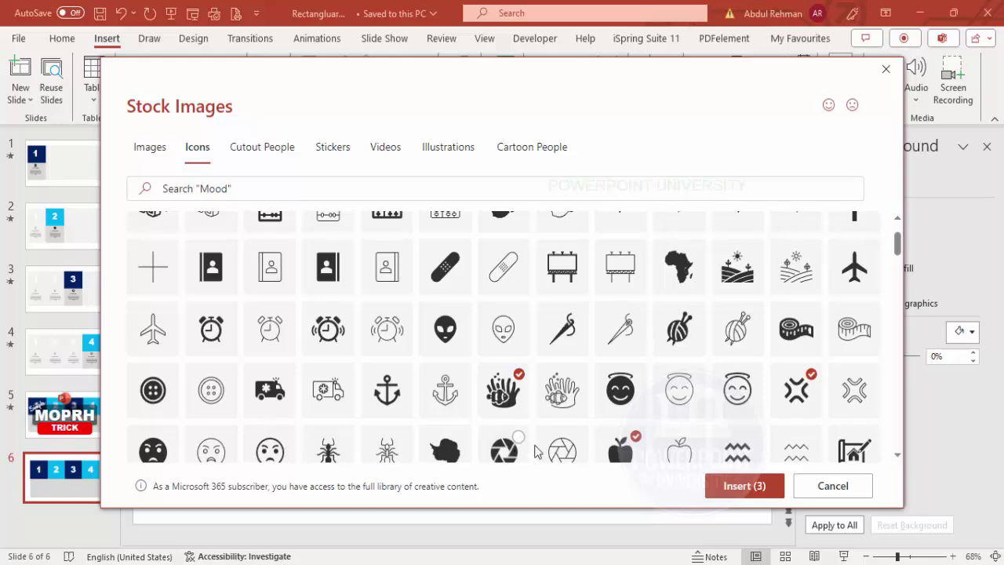
left_click(754, 487)
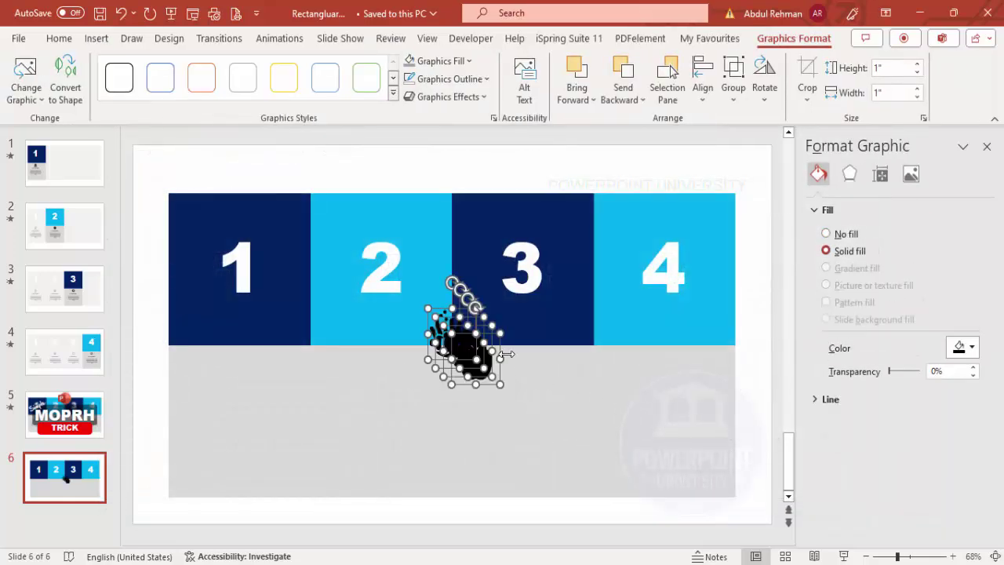
Move the icons into the grey band and set their height to 0.6".
left_click_drag(487, 345, 485, 380)
left_click(890, 69)
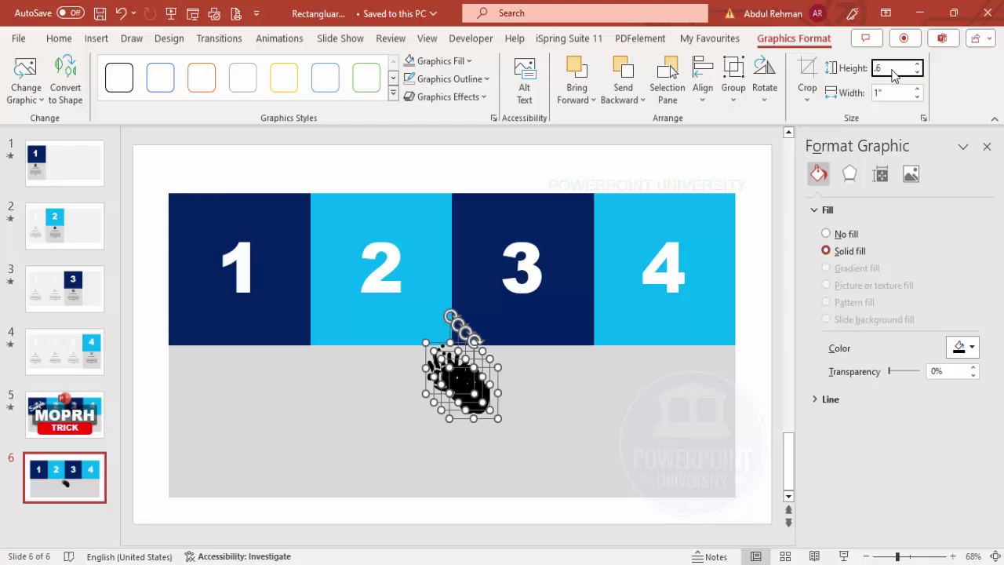
type(".6")
key("Return")
left_click(479, 408)
Place the apple, aperture, hand and X face icons under columns 1 to 4.
left_click_drag(466, 394, 237, 371)
left_click_drag(452, 389, 385, 371)
left_click_drag(452, 375, 639, 366)
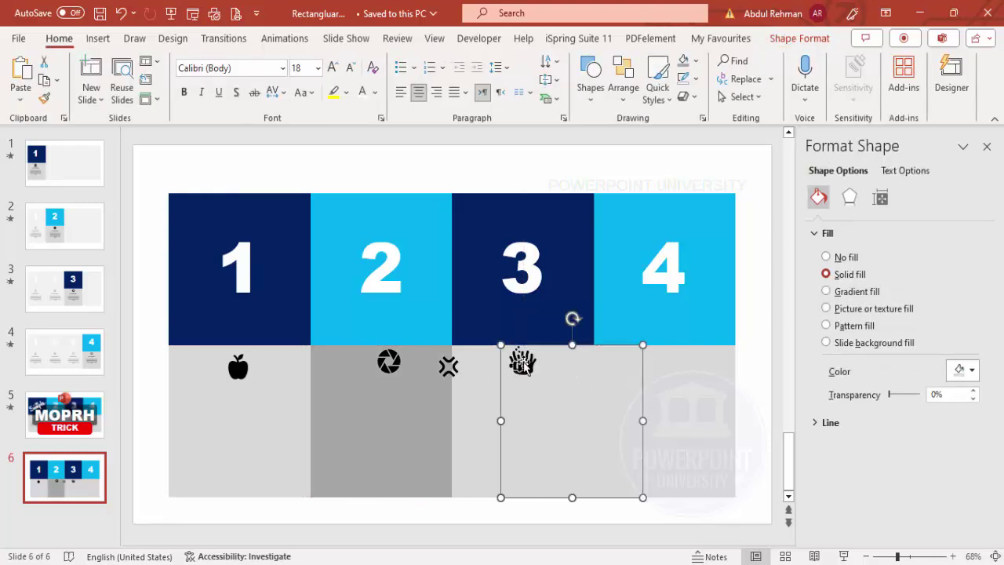
left_click_drag(522, 362, 338, 362)
left_click(387, 361)
left_click(395, 359)
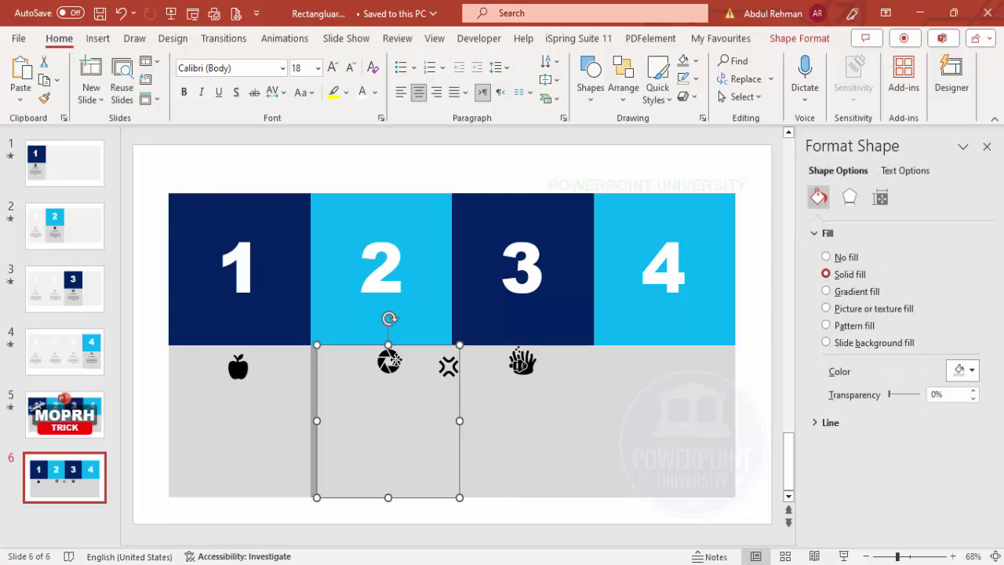
left_click(448, 414)
left_click_drag(448, 414, 665, 415)
mouse_move(522, 364)
left_mouse_down()
mouse_move(539, 366)
mouse_move(529, 365)
left_mouse_up()
Align the four icons to the same middle height with Align Middle.
left_click_drag(143, 342, 742, 399)
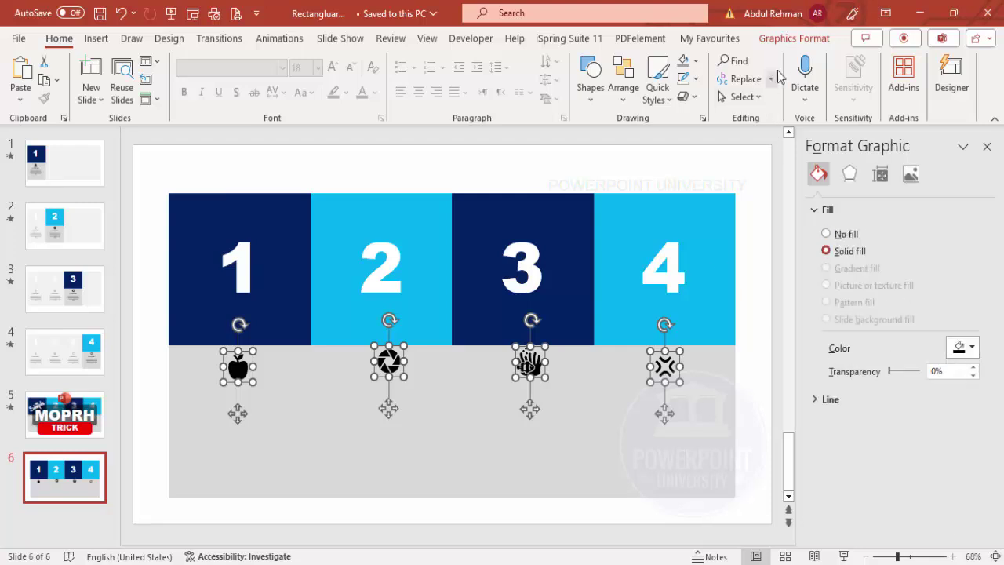
left_click(792, 38)
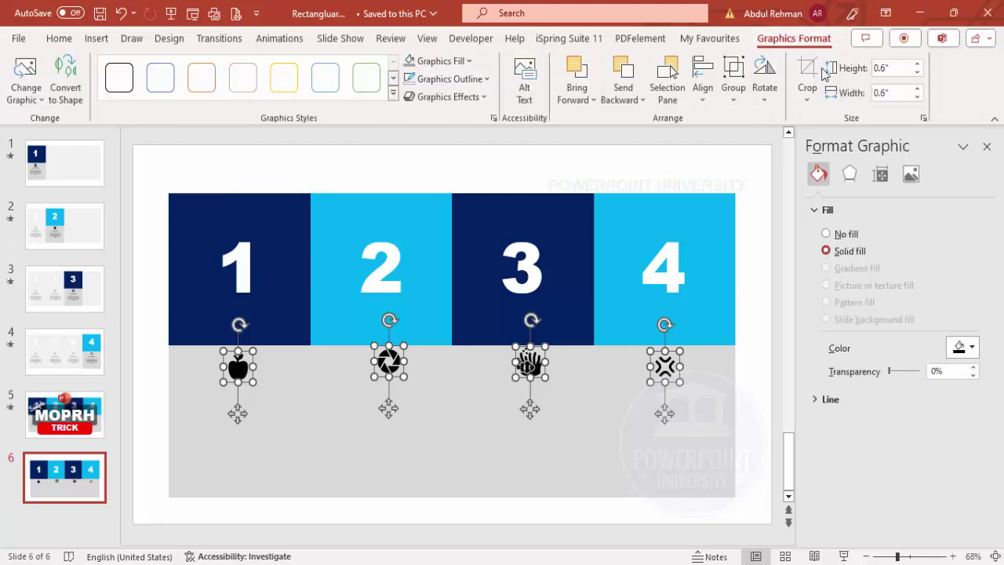
left_click(709, 105)
left_click(759, 209)
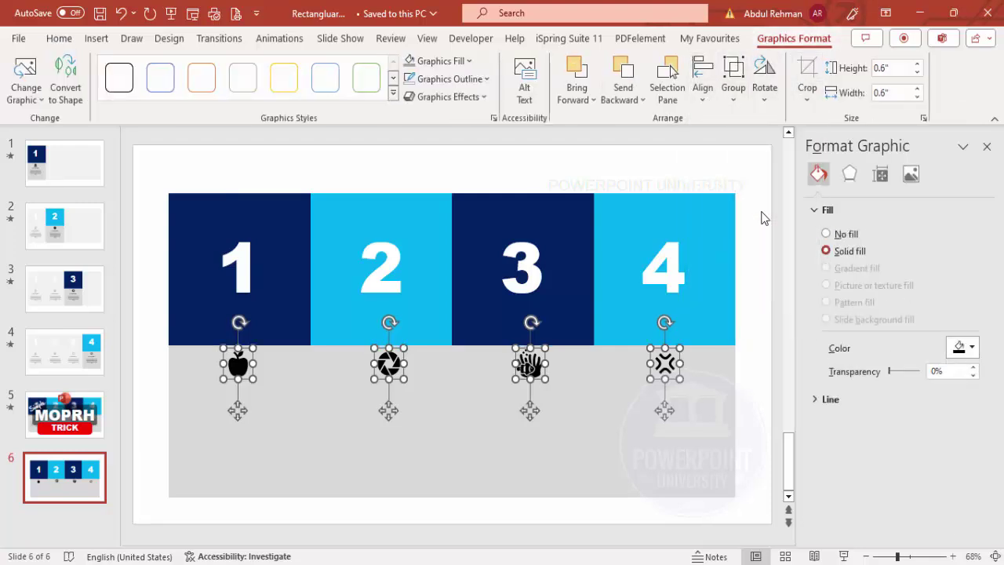
left_click(141, 197)
Add a bold, centred 'TITLE HERE' text box directly under the apple icon.
left_click(107, 38)
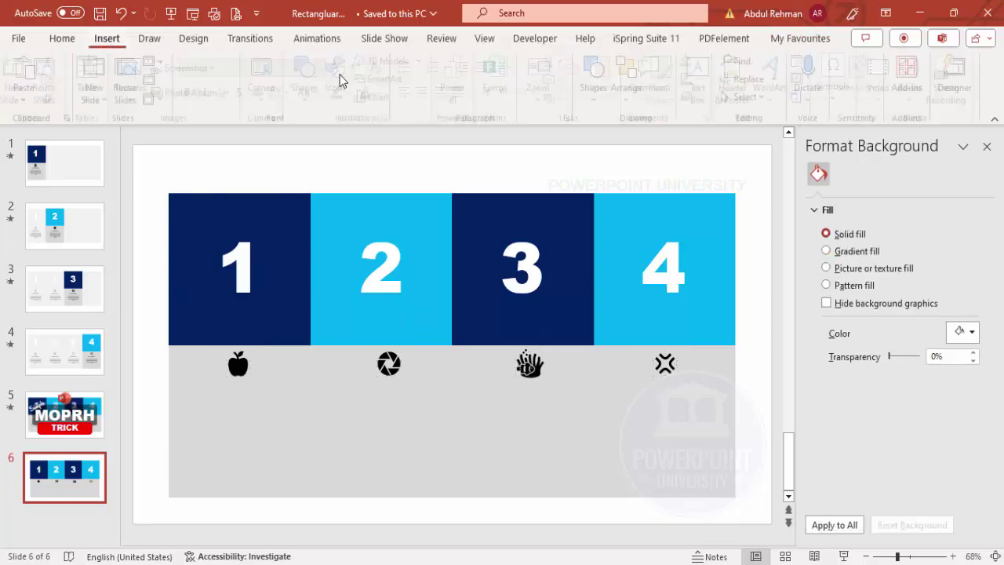
left_click(705, 69)
left_click_drag(183, 386, 304, 401)
type("TITLE HERE")
left_click(295, 392)
left_click(419, 93)
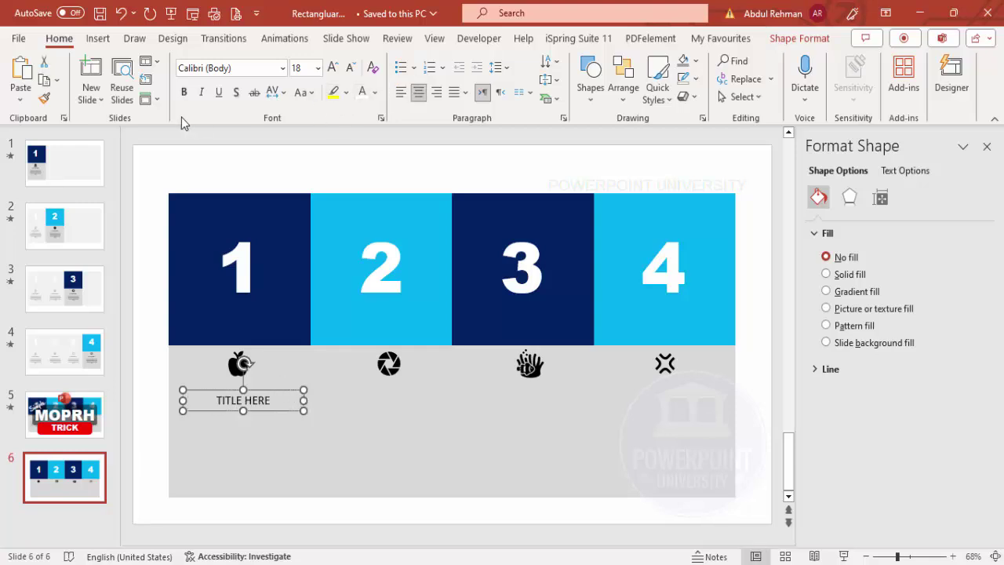
left_click(183, 91)
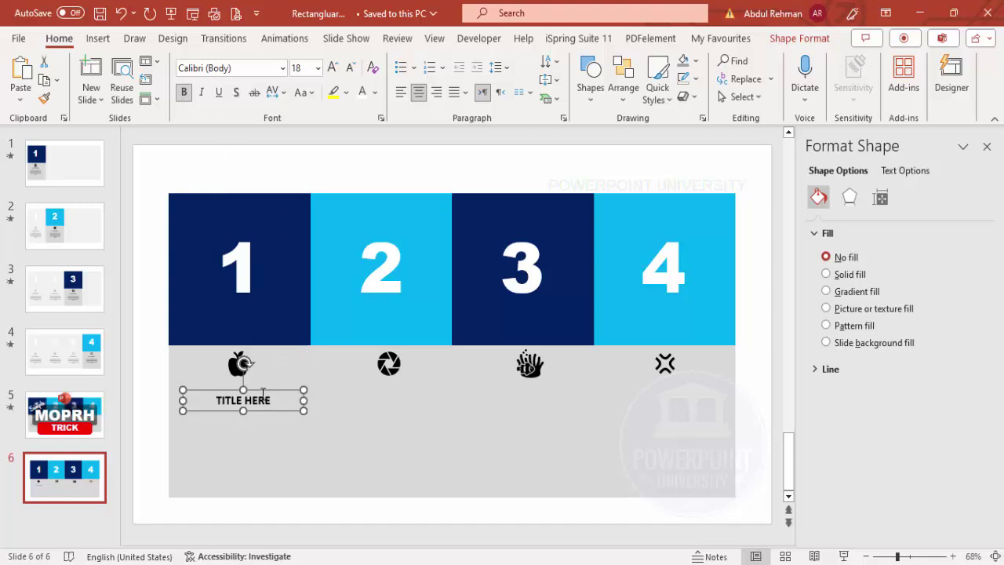
left_click_drag(264, 394, 261, 386)
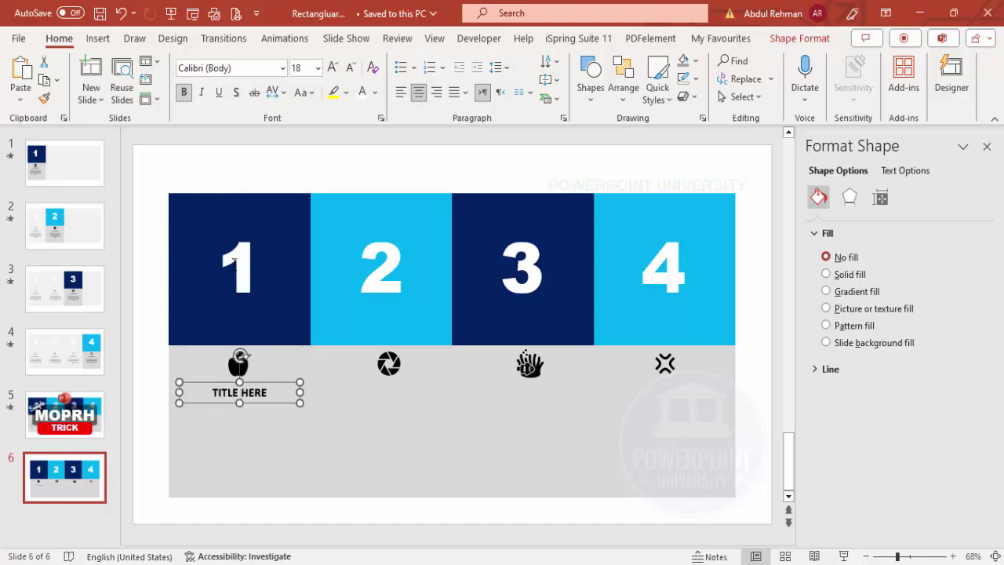
Add a centred 12 pt body paragraph from =lorem(1), trimmed to two sentences.
left_click(97, 37)
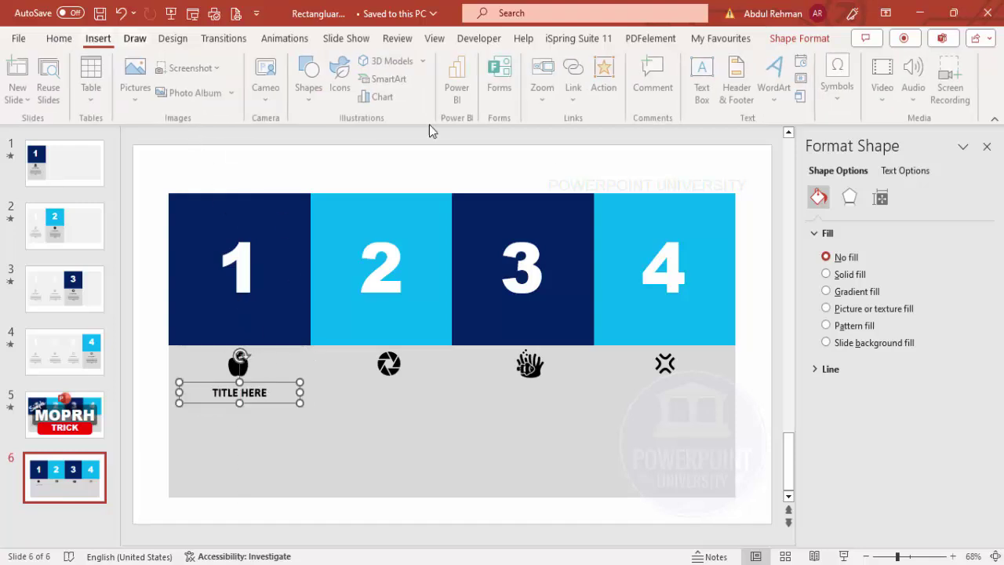
left_click(704, 79)
left_click_drag(188, 421, 342, 520)
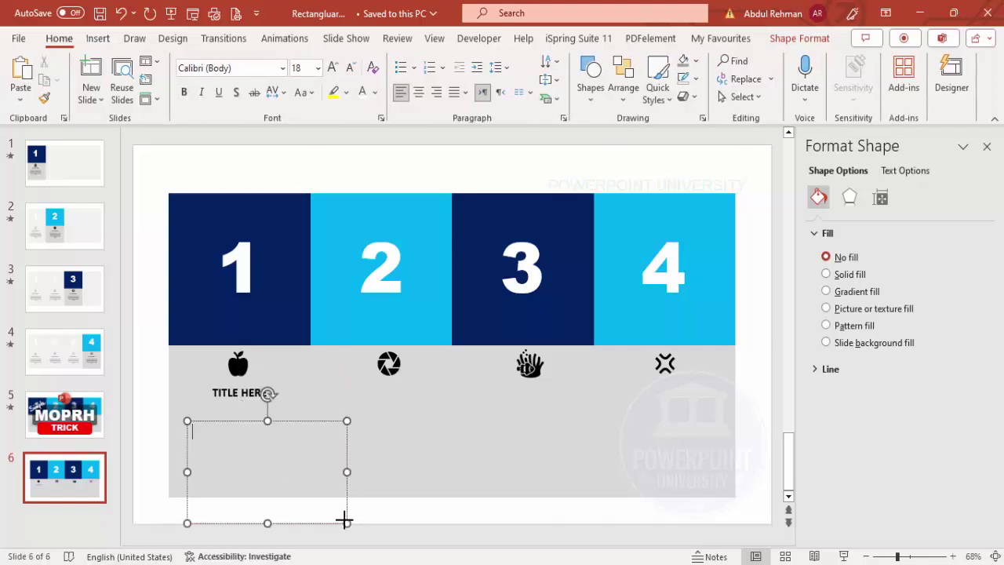
type("=lorem")
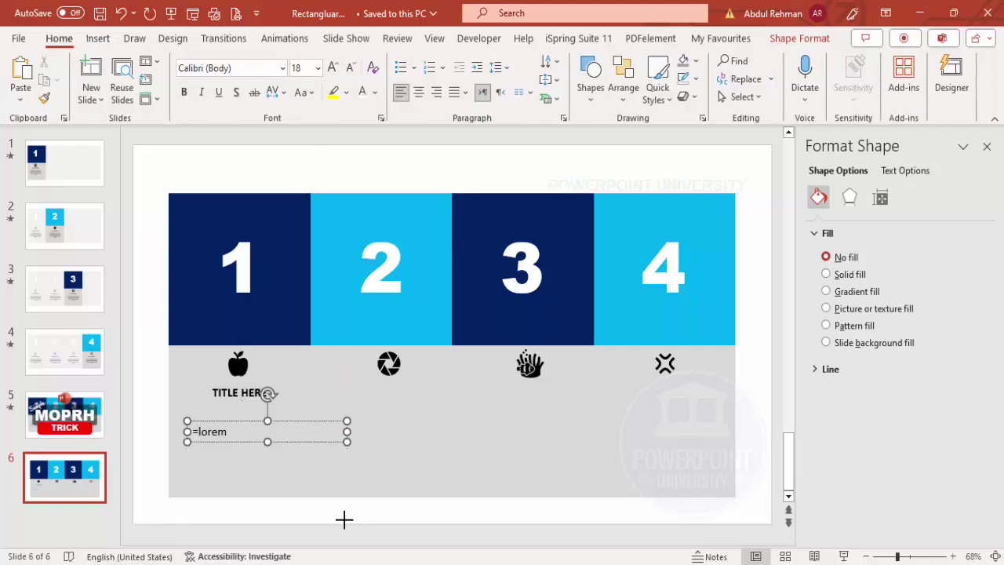
type("(1)")
key("Return")
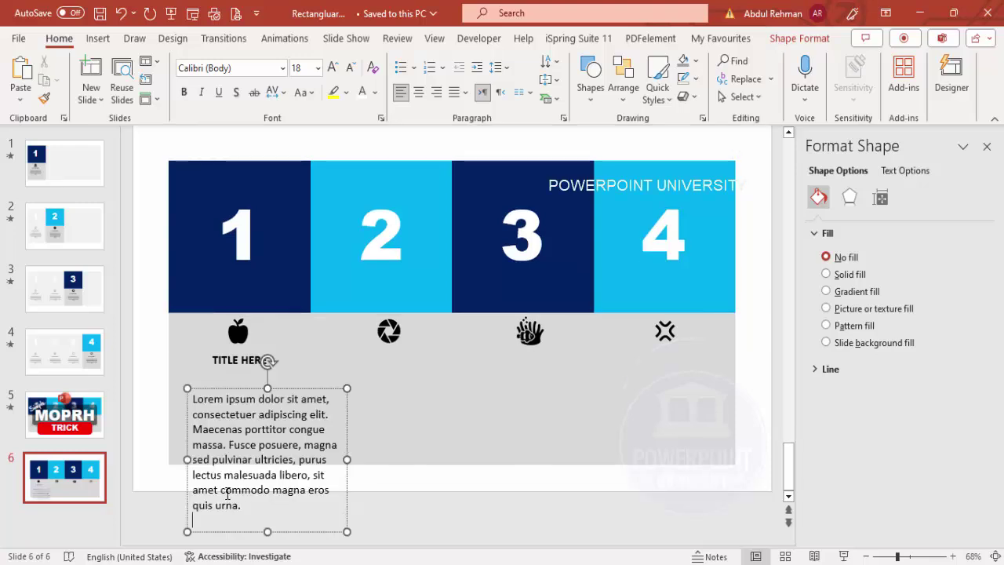
left_click(252, 444, "shift")
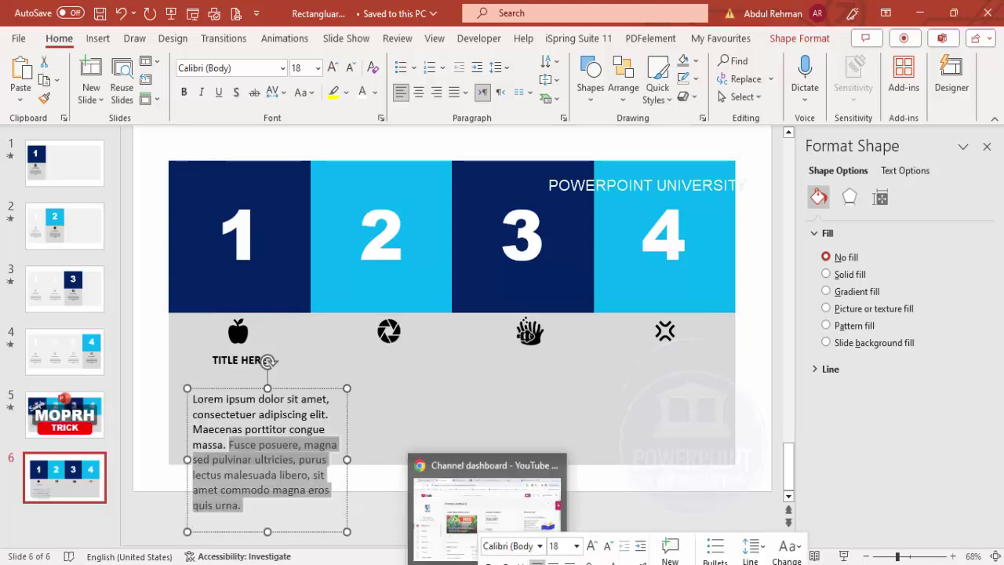
key("BackSpace")
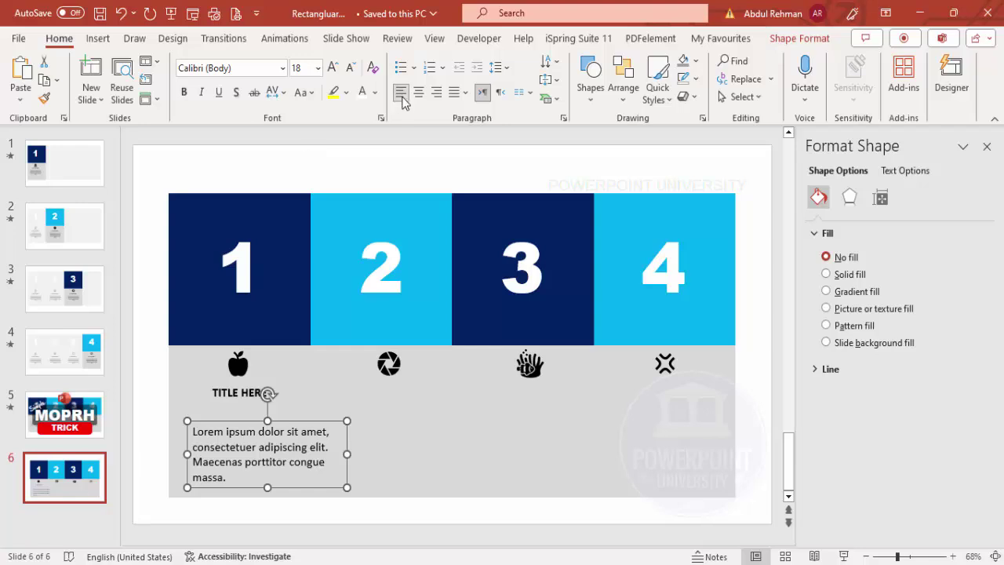
left_click(418, 92)
left_click(350, 67)
left_click(350, 68)
left_click(351, 67)
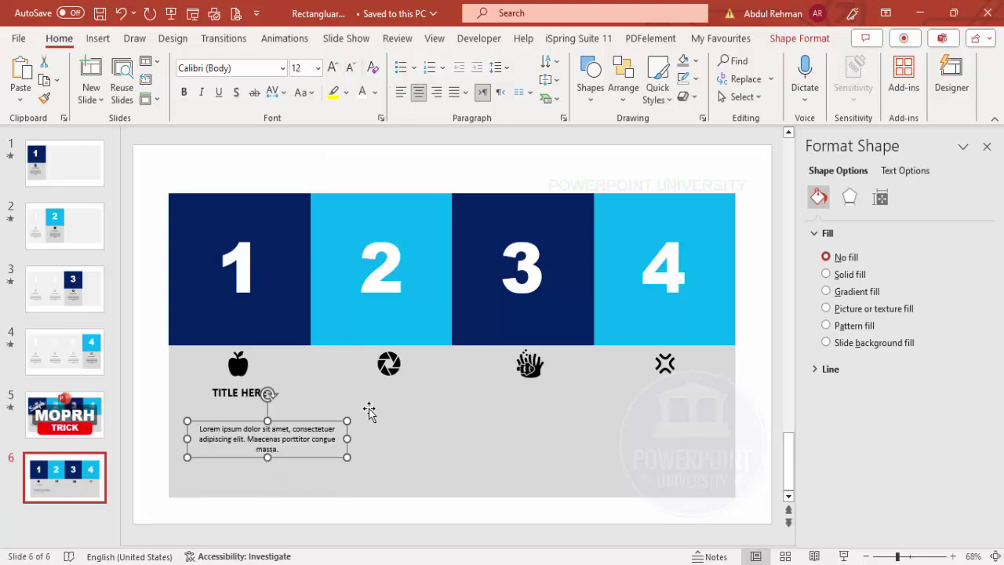
Narrow the lorem paragraph to four lines and copy title and paragraph under icons 2, 3 and 4.
left_click_drag(347, 439, 428, 412)
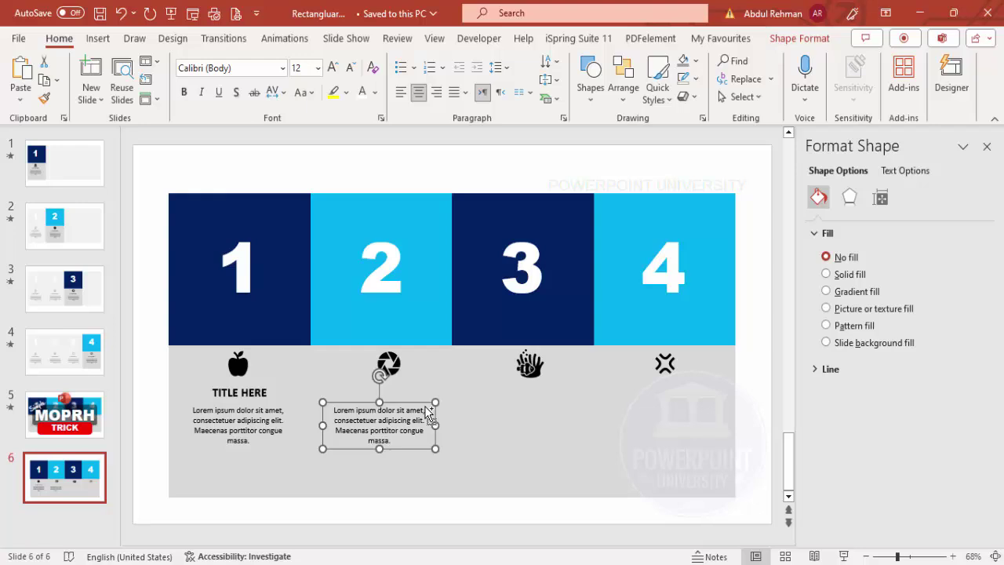
left_click(313, 396)
left_click(235, 392)
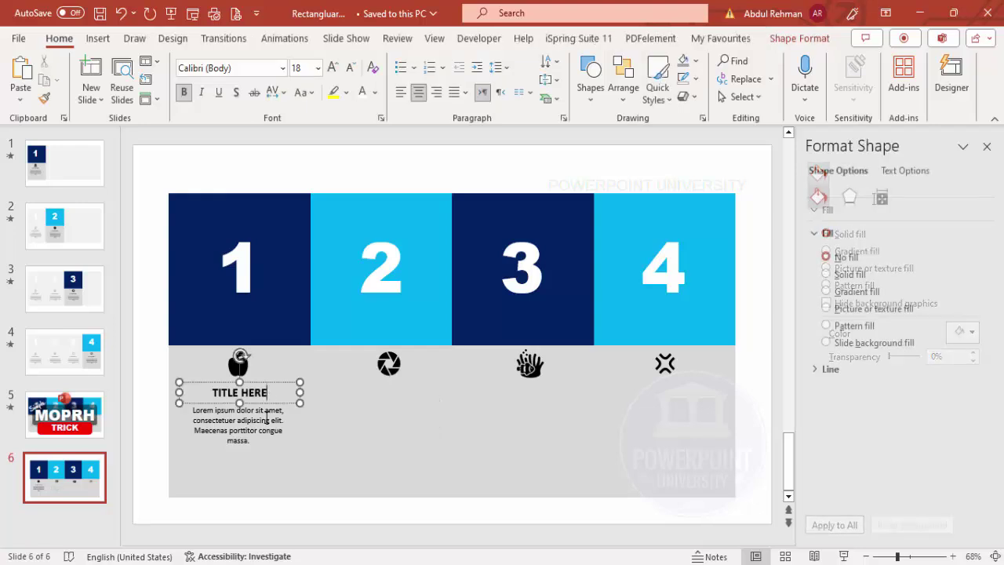
left_click(278, 411, "shift")
left_click_drag(285, 382, 697, 379, "ctrl")
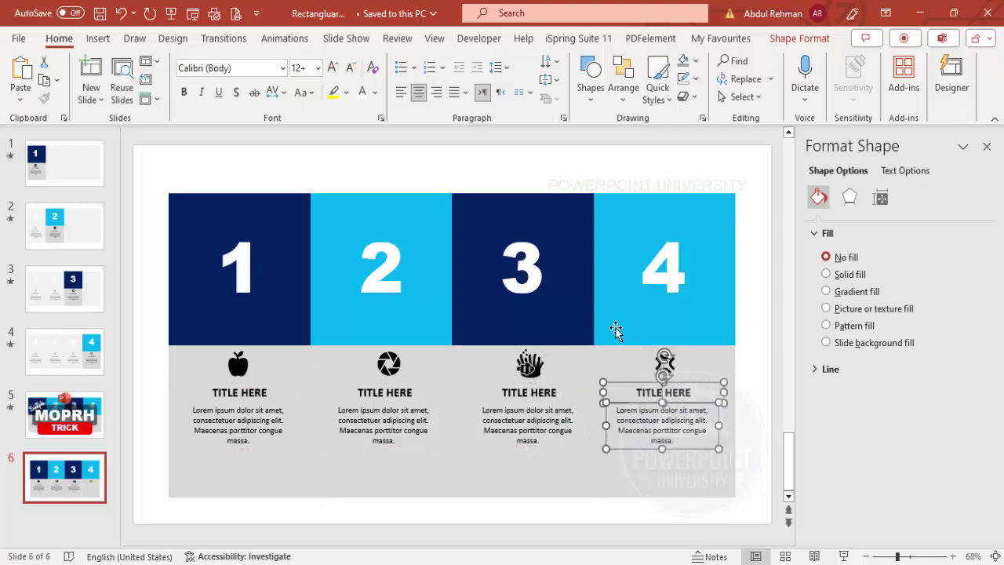
left_click(131, 440)
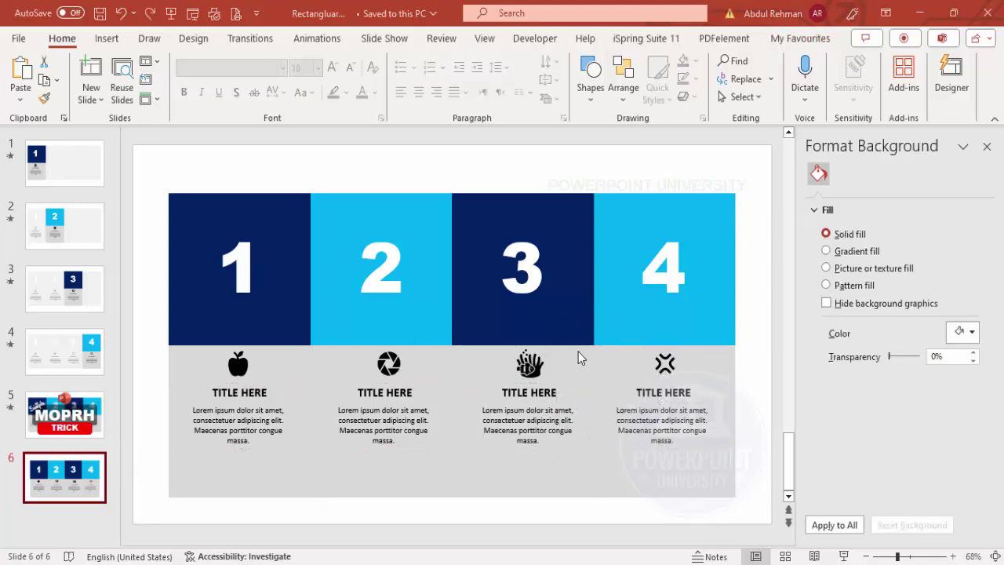
Flip the light blue rectangles 2 and 4 and their grey panels vertically.
left_click(416, 201)
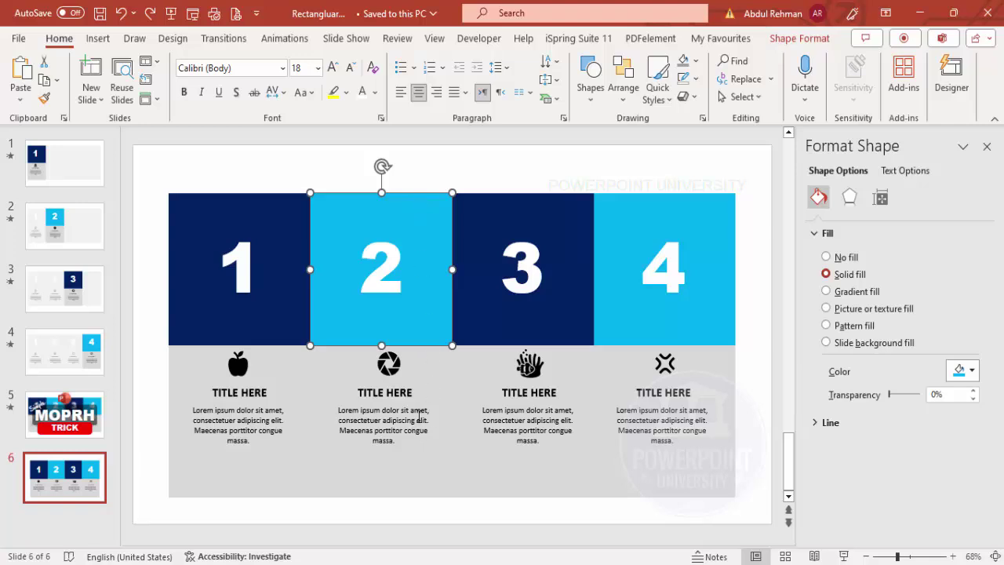
left_click(340, 471, "shift")
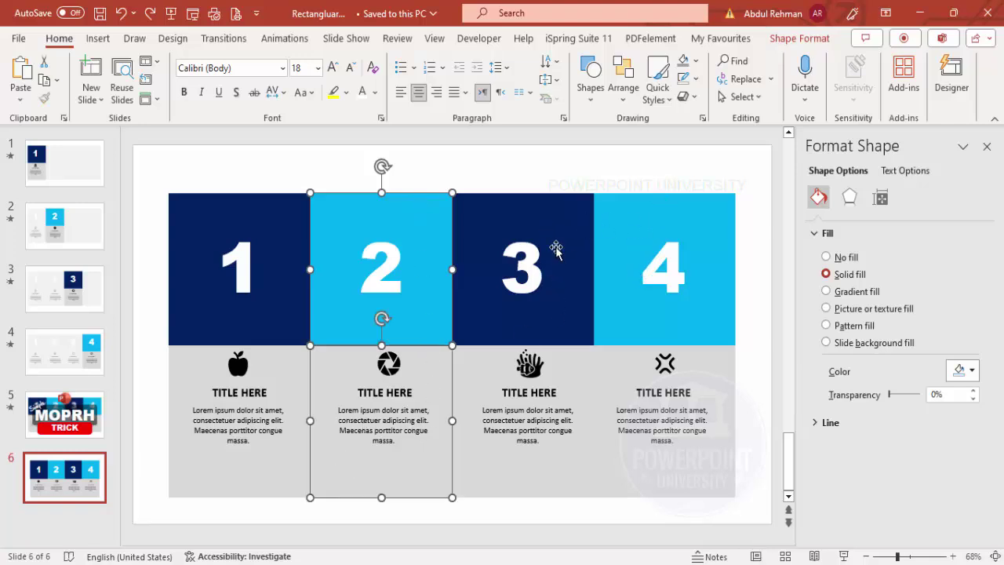
left_click(687, 204, "shift")
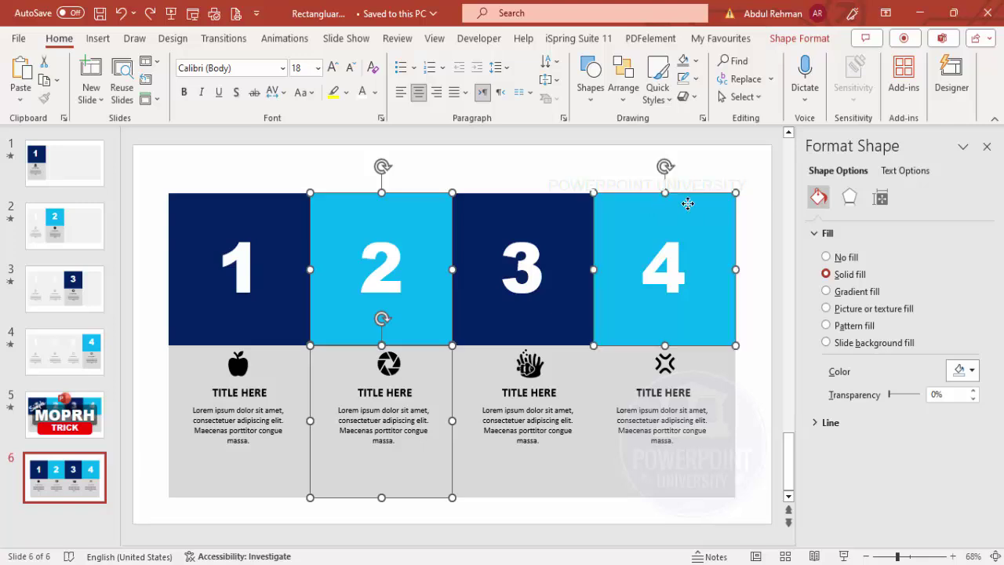
left_click(723, 479, "shift")
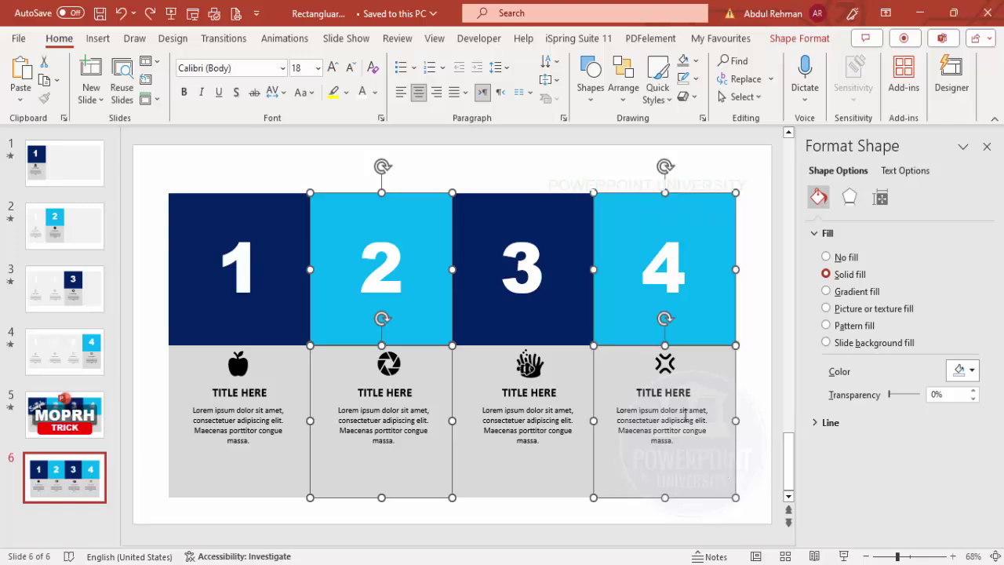
left_click(798, 38)
left_click(844, 97)
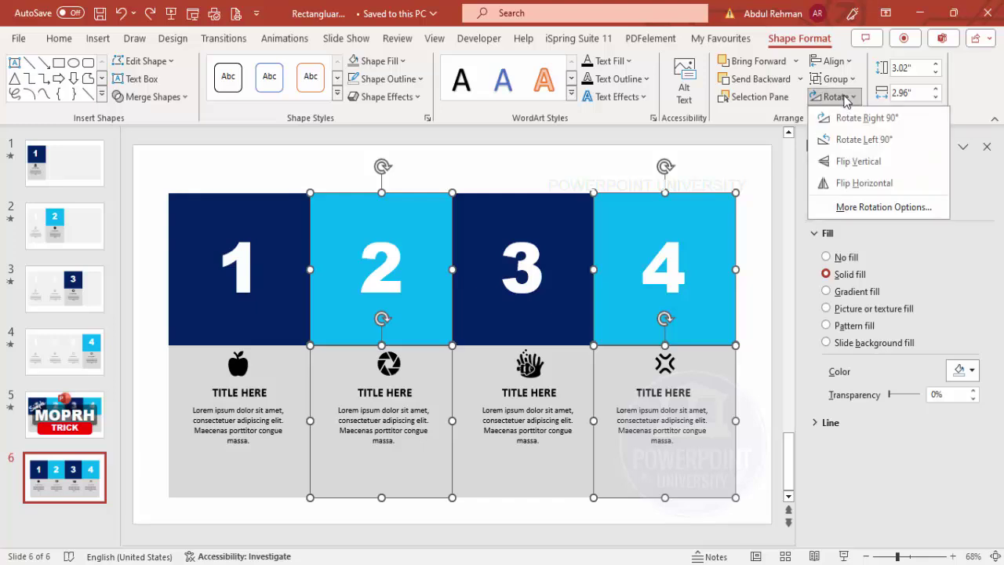
left_click(858, 160)
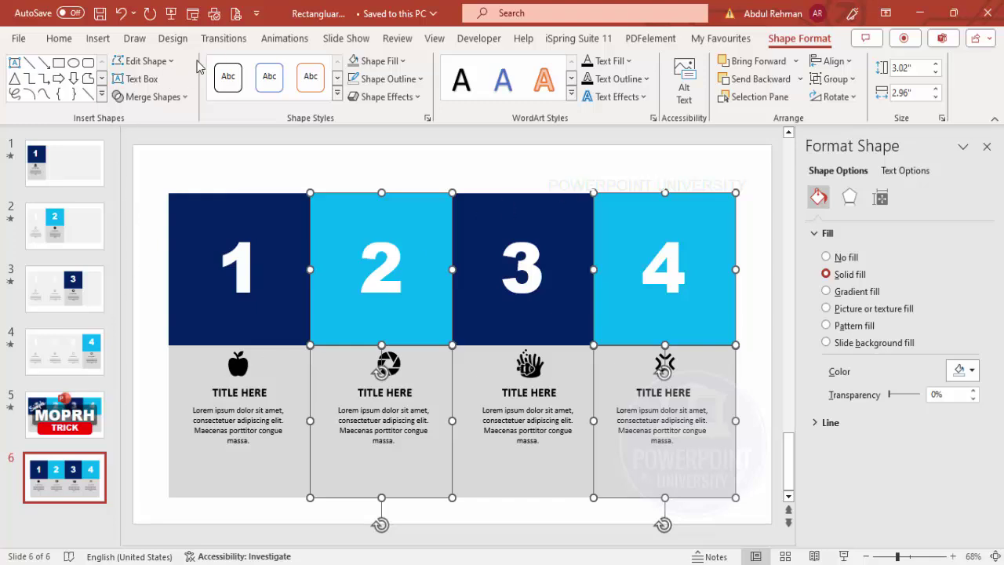
left_click(219, 39)
Apply the Morph transition to slide 6 and duplicate it once.
left_click(143, 78)
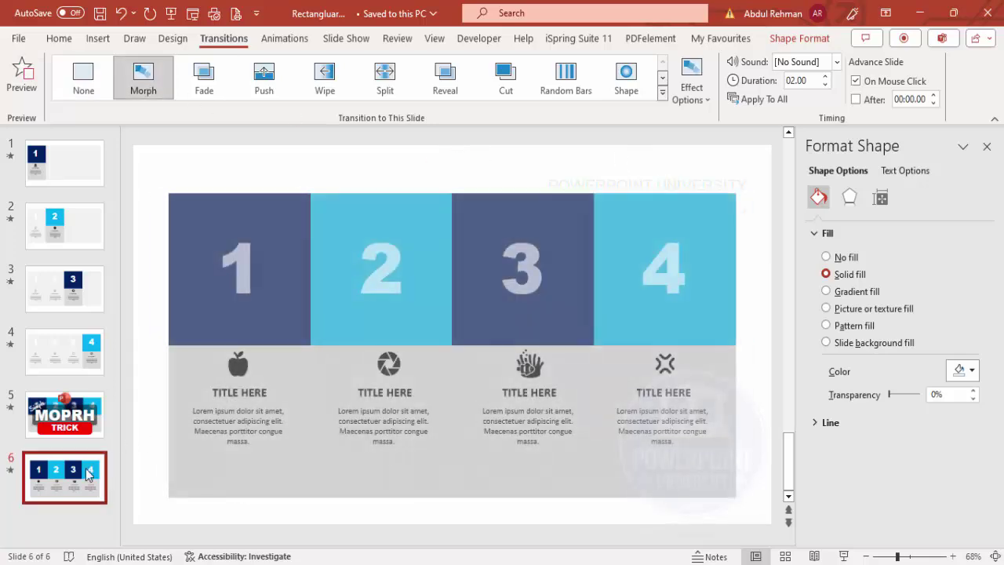
left_click(741, 162)
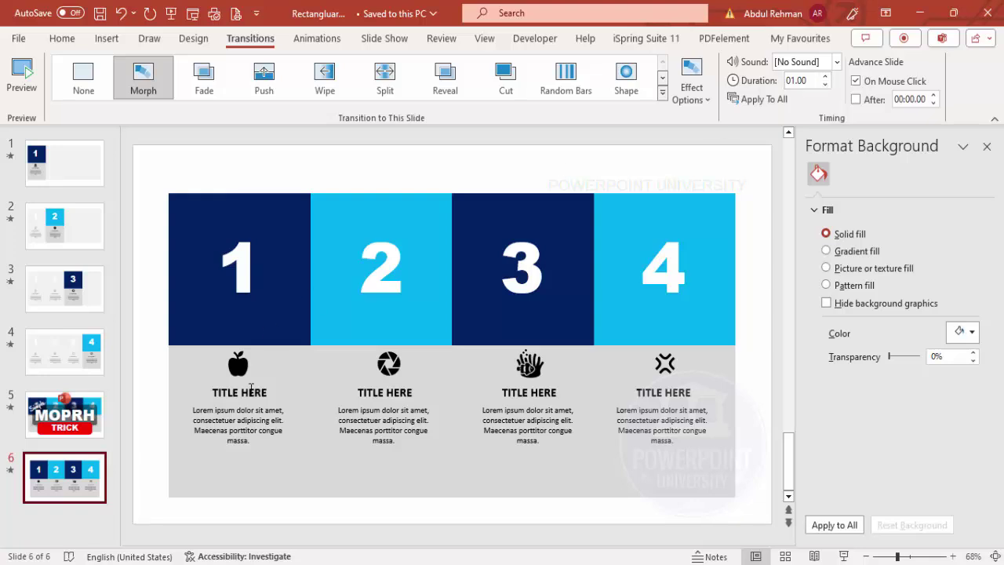
left_click(35, 486)
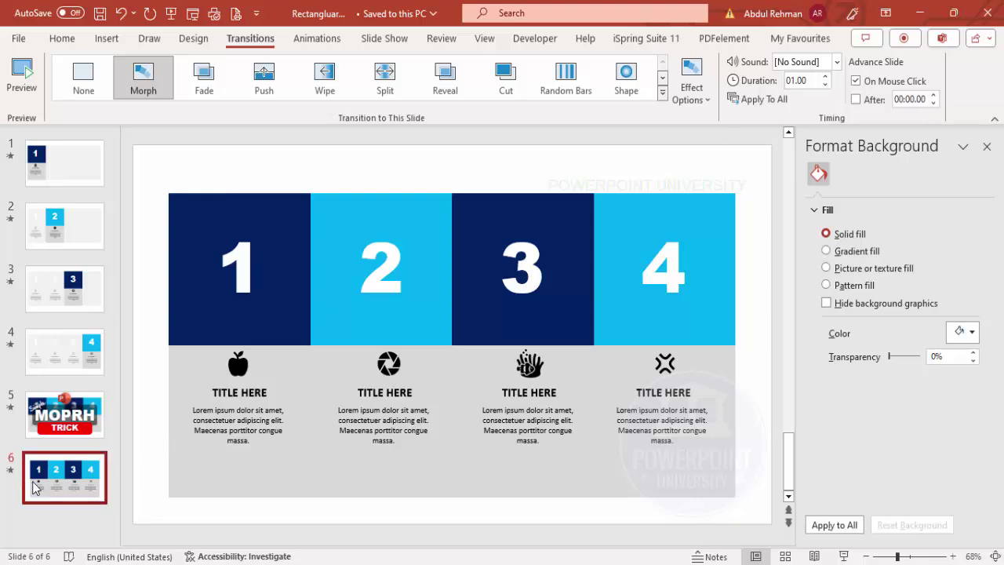
right_click(34, 486)
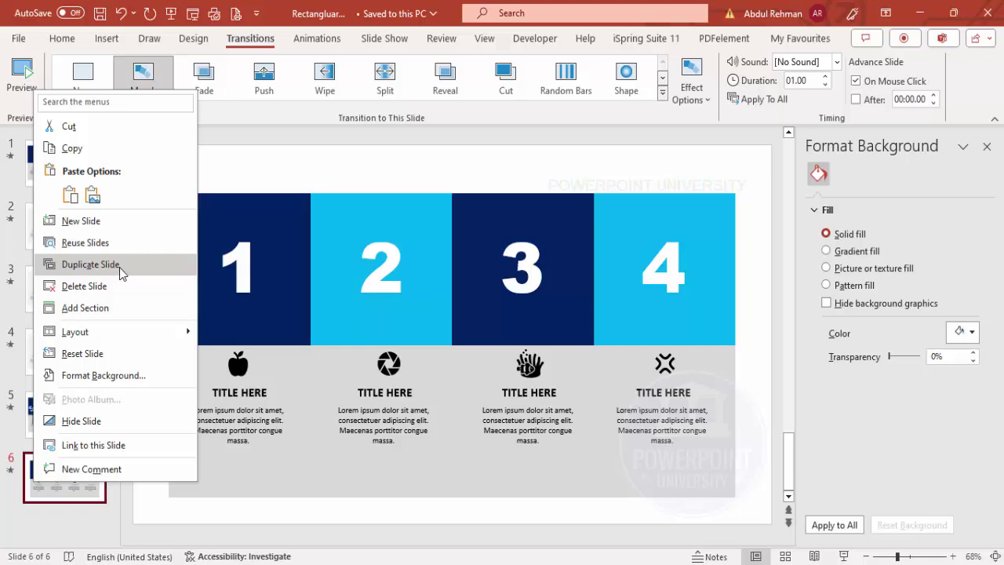
left_click(90, 264)
Duplicate the copies twice more to make slides 7, 8 and 9, then return to slide 6.
right_click(66, 494)
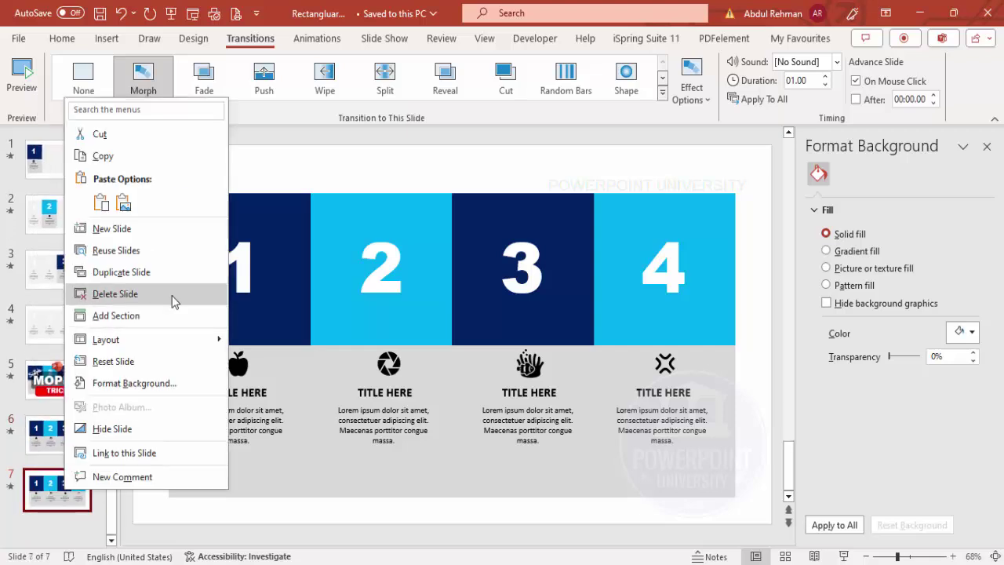
left_click(172, 277)
right_click(44, 503)
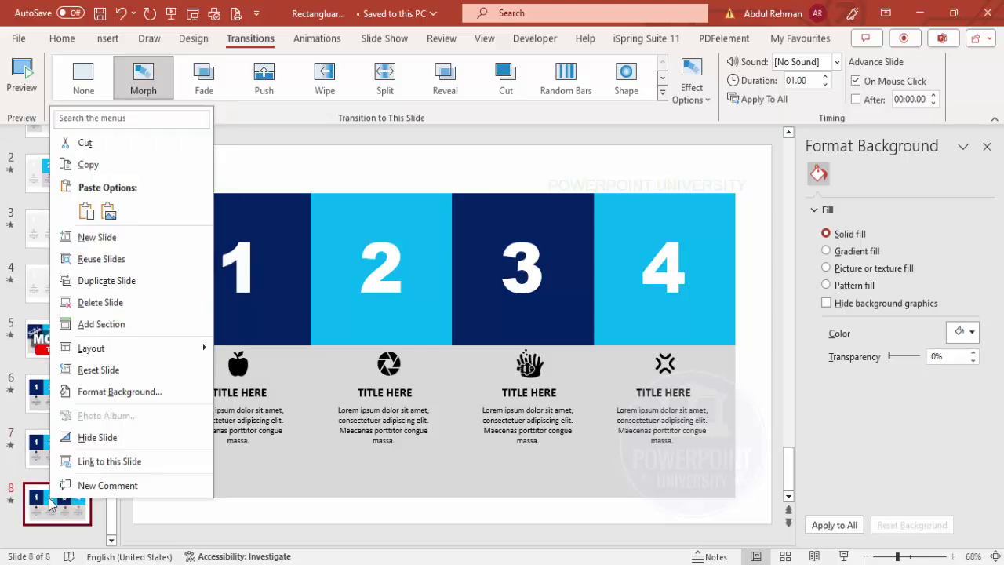
left_click(141, 282)
left_click(59, 342)
left_click_drag(64, 394, 75, 338)
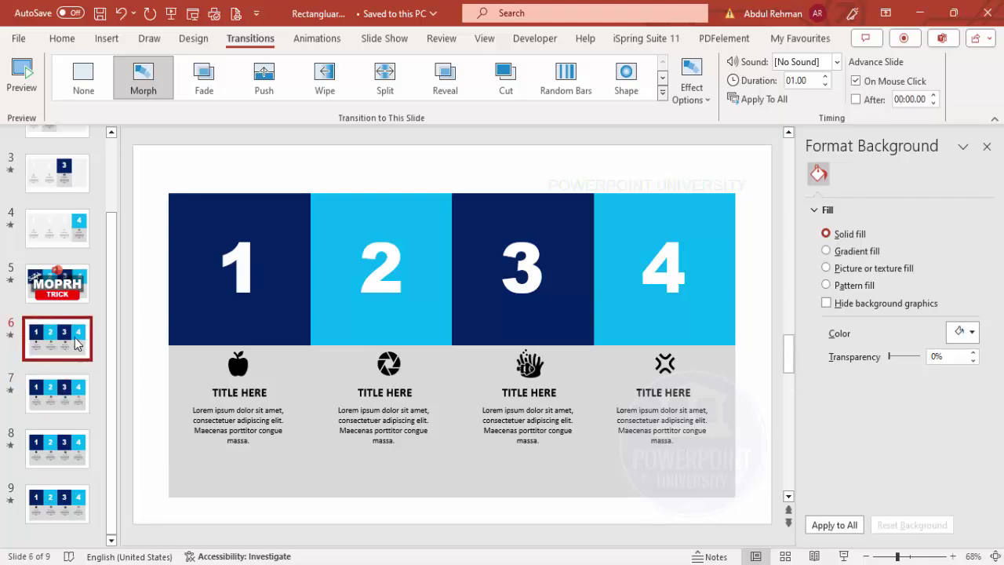
On slide 6, delete columns 2–4 and their grey panels, keeping only column 1.
left_click_drag(296, 160, 755, 502)
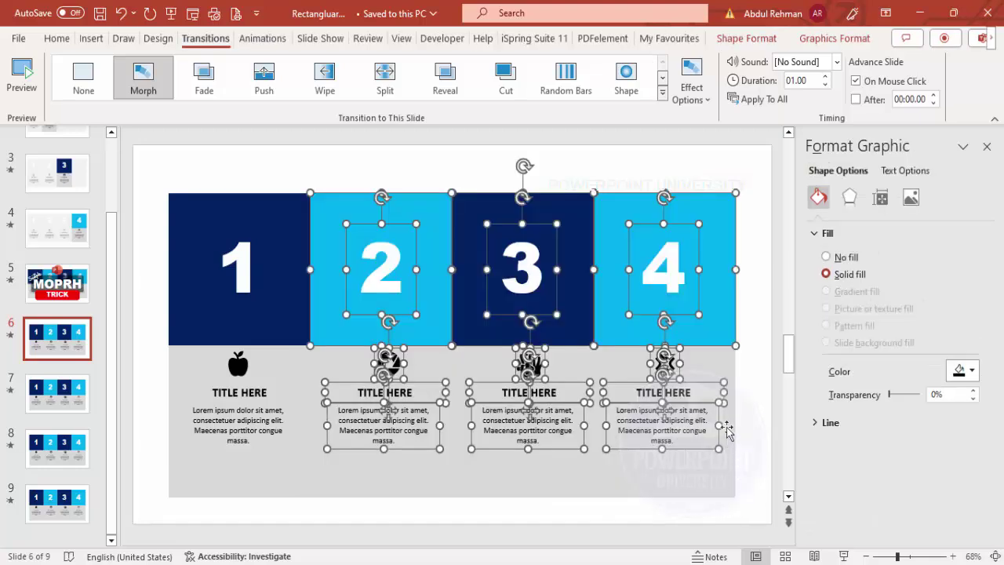
key("Delete")
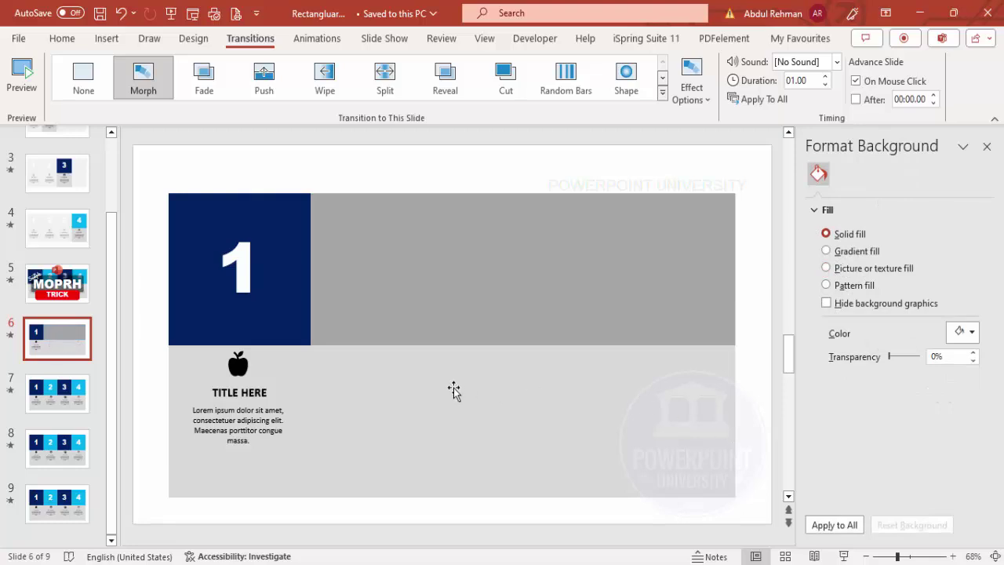
left_click(371, 377)
key("Delete")
left_click(473, 387)
key("Delete")
left_click(632, 395)
key("Delete")
On slide 7, delete columns 1, 3 and 4, leaving only column 2.
left_click(48, 396)
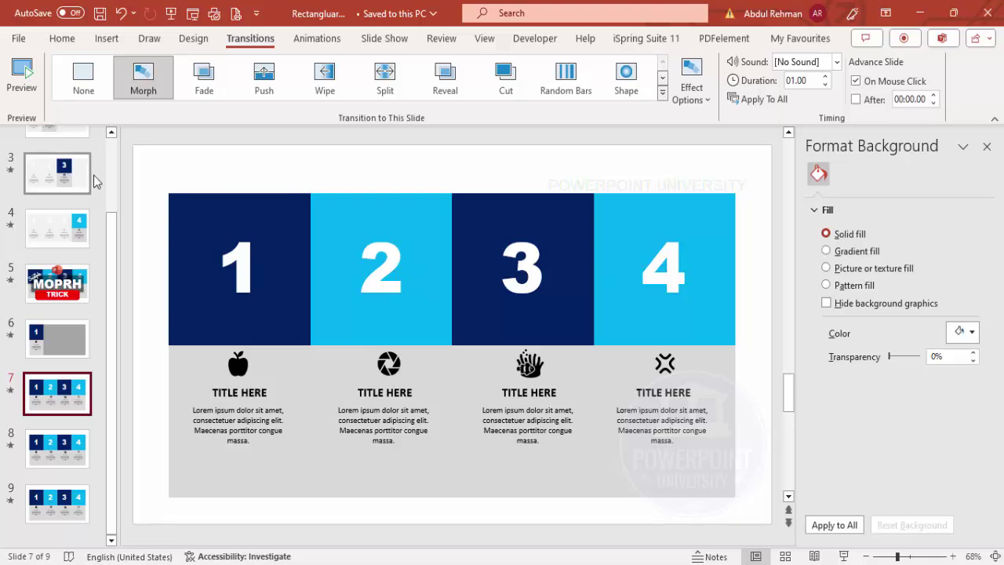
left_click_drag(142, 157, 345, 542)
key("Delete")
left_click_drag(426, 147, 801, 555)
key("Delete")
On slide 8 delete columns 1, 2 and 4, then select columns 1–3 on slide 9.
scroll(134, 479, "down", 1)
left_click_drag(144, 152, 501, 553)
key("Delete")
left_click_drag(560, 158, 793, 557)
key("Delete")
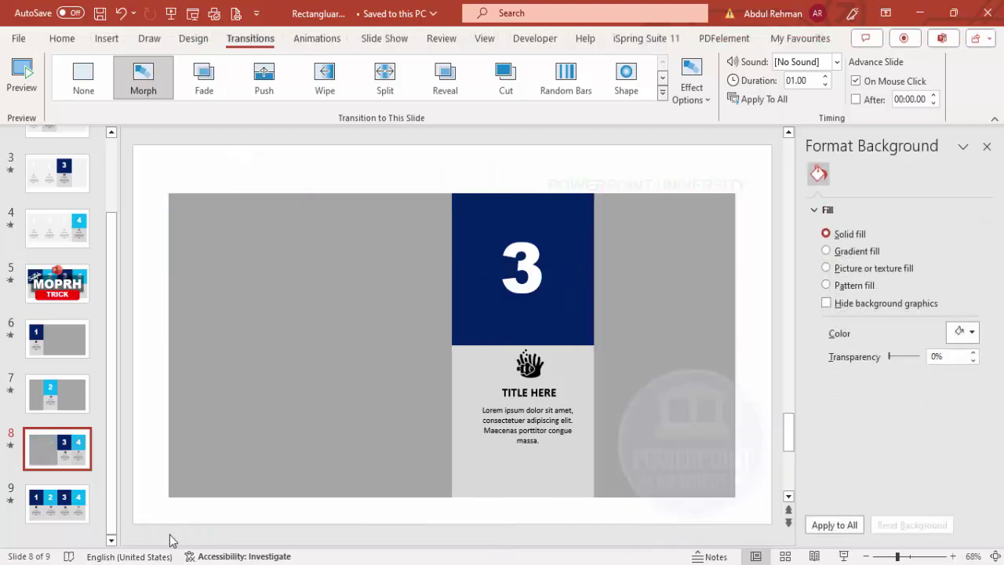
scroll(137, 201, "down", 1)
left_click_drag(144, 164, 622, 555)
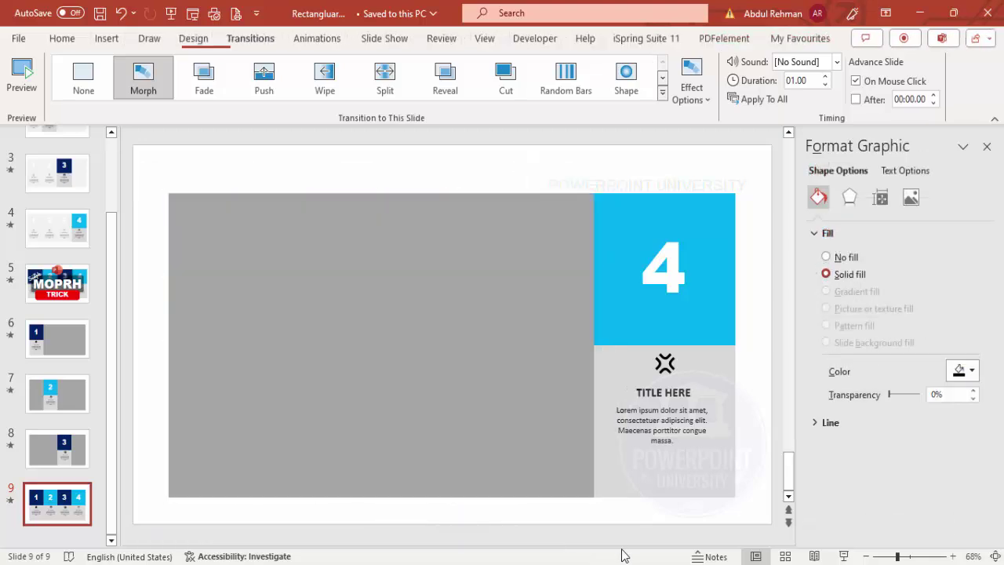